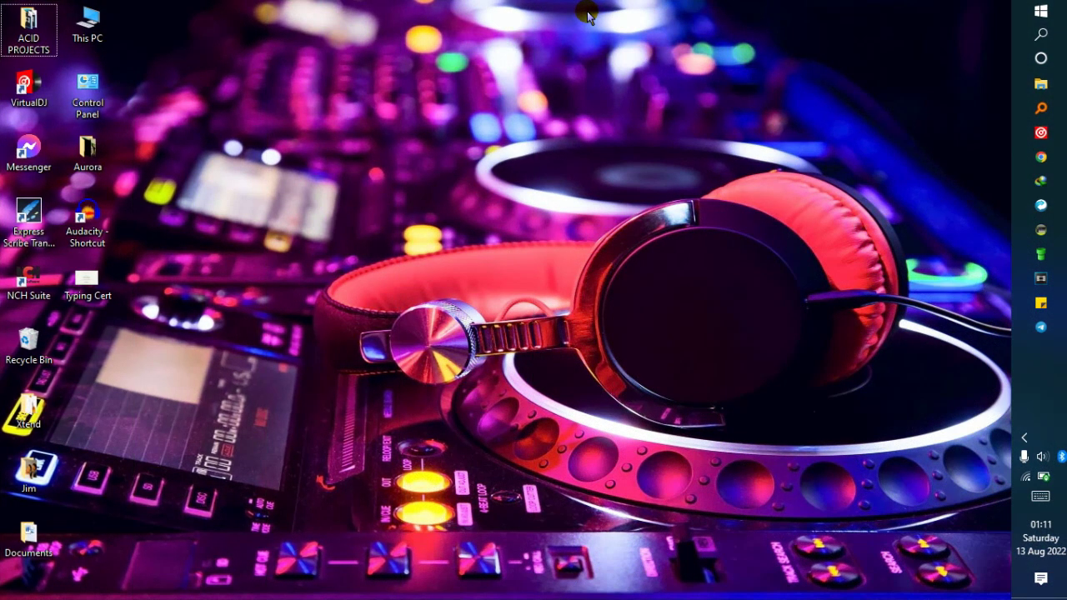
Refresh the Windows desktop four times from its right-click menu
{"action": "right_click", "coordinate": [460, 61]}
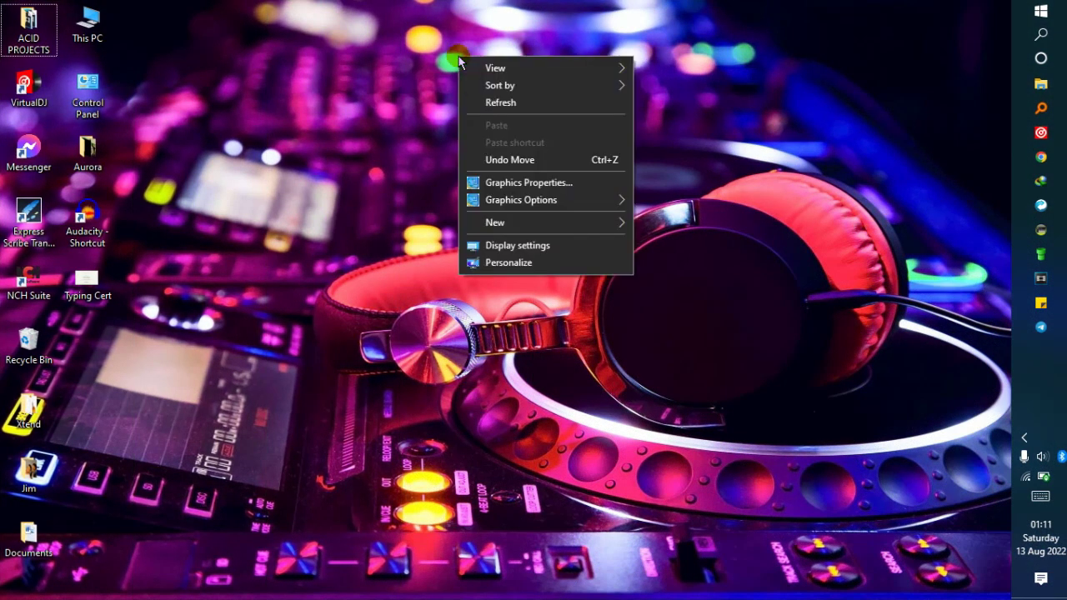
{"action": "left_click", "coordinate": [478, 103]}
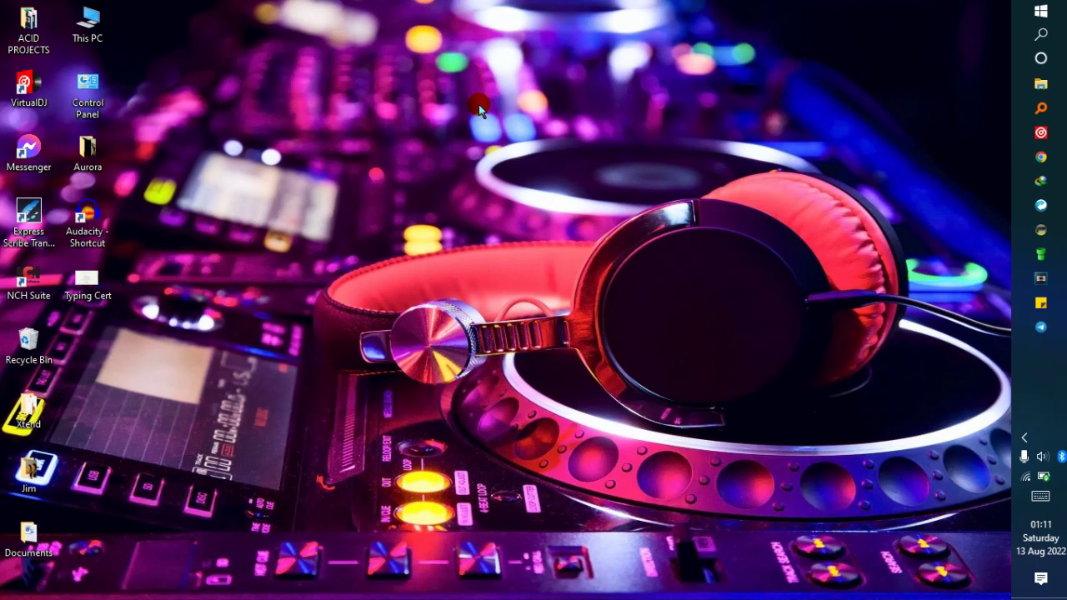
{"action": "right_click", "coordinate": [403, 109]}
{"action": "left_click", "coordinate": [428, 157]}
{"action": "right_click", "coordinate": [283, 121]}
{"action": "left_click", "coordinate": [309, 164]}
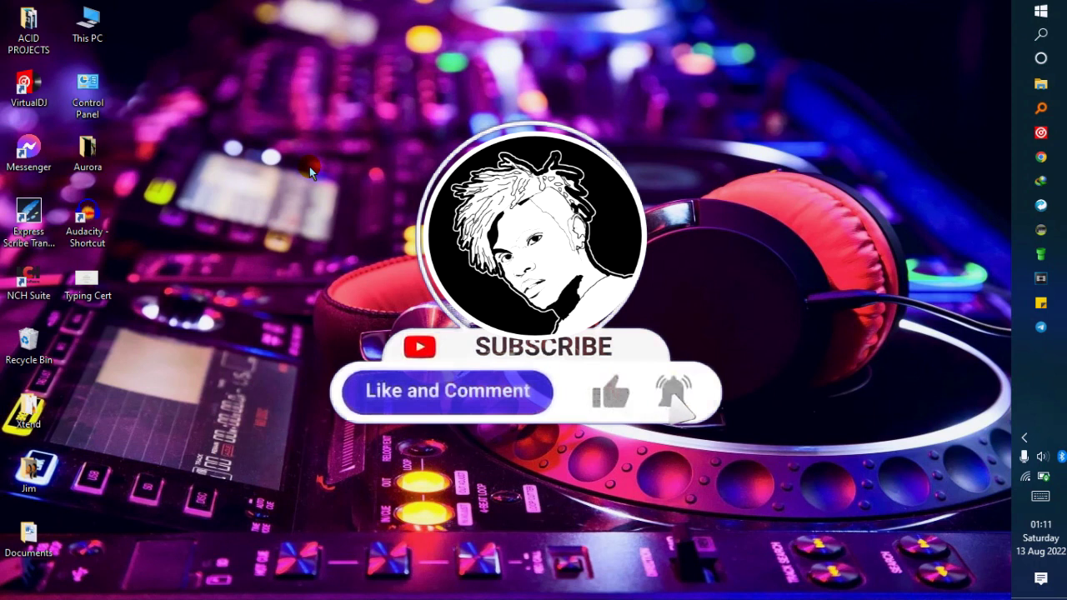
{"action": "right_click", "coordinate": [408, 85]}
{"action": "left_click", "coordinate": [438, 131]}
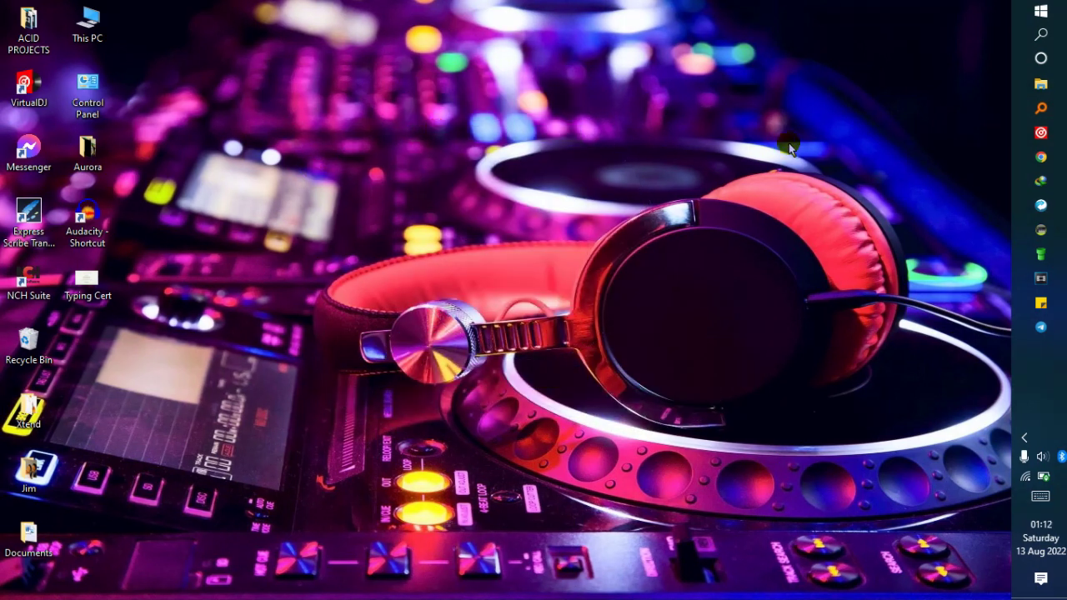
In Chrome, search for 'text to speech nuance' and open Nuance's Text-to-Speech page
{"action": "left_click", "coordinate": [1041, 157]}
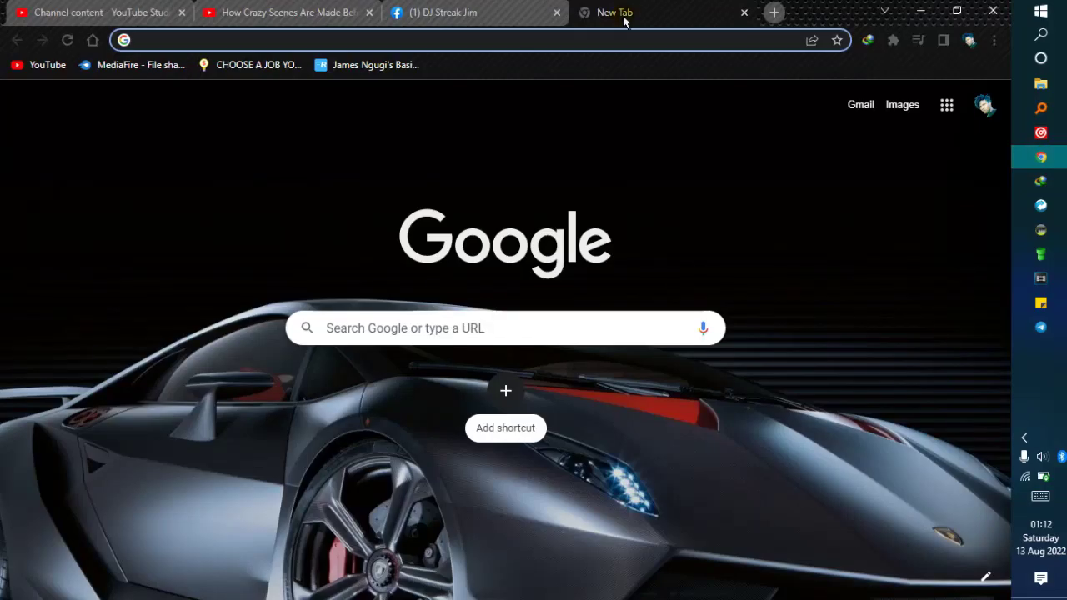
{"action": "left_click", "coordinate": [505, 38]}
{"action": "type", "text": "text to s"}
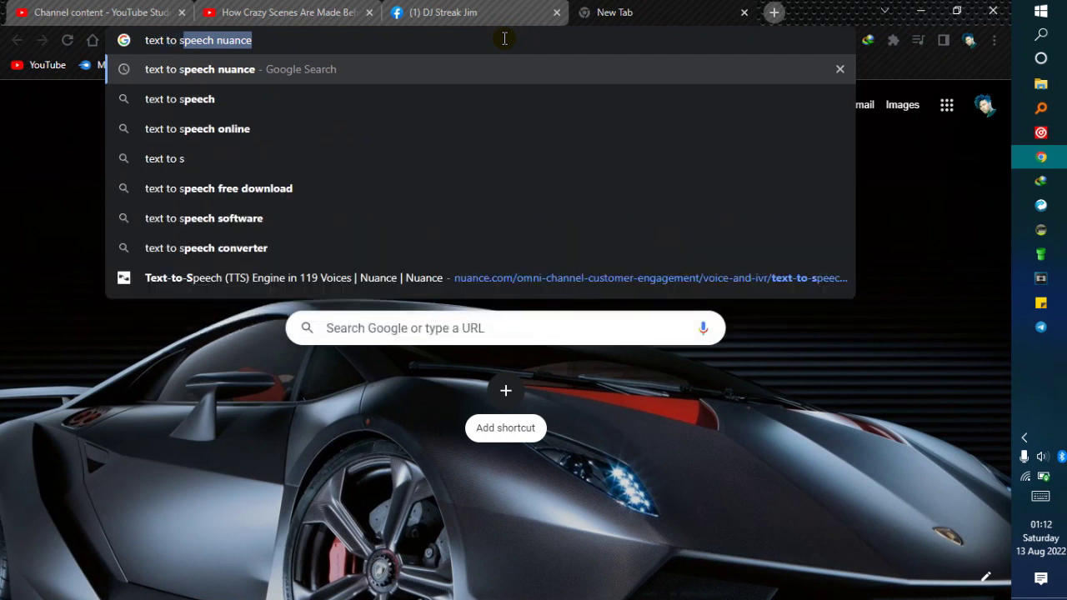
{"action": "type", "text": "pecch"}
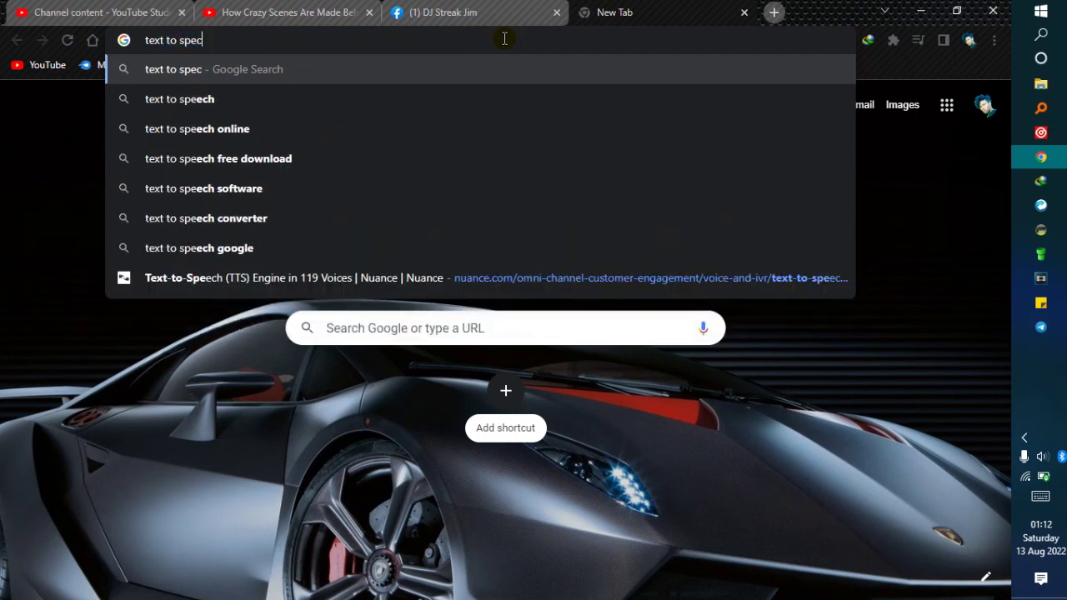
{"action": "key", "text": "BackSpace"}
{"action": "key", "text": "BackSpace"}
{"action": "key", "text": "BackSpace"}
{"action": "key", "text": "BackSpace"}
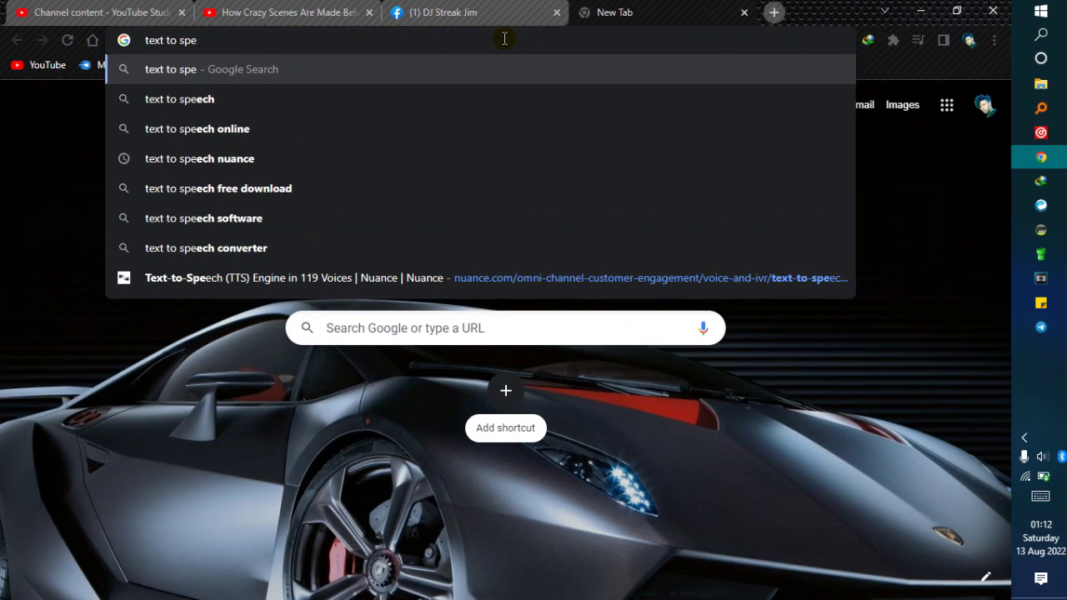
{"action": "type", "text": "ech nuance"}
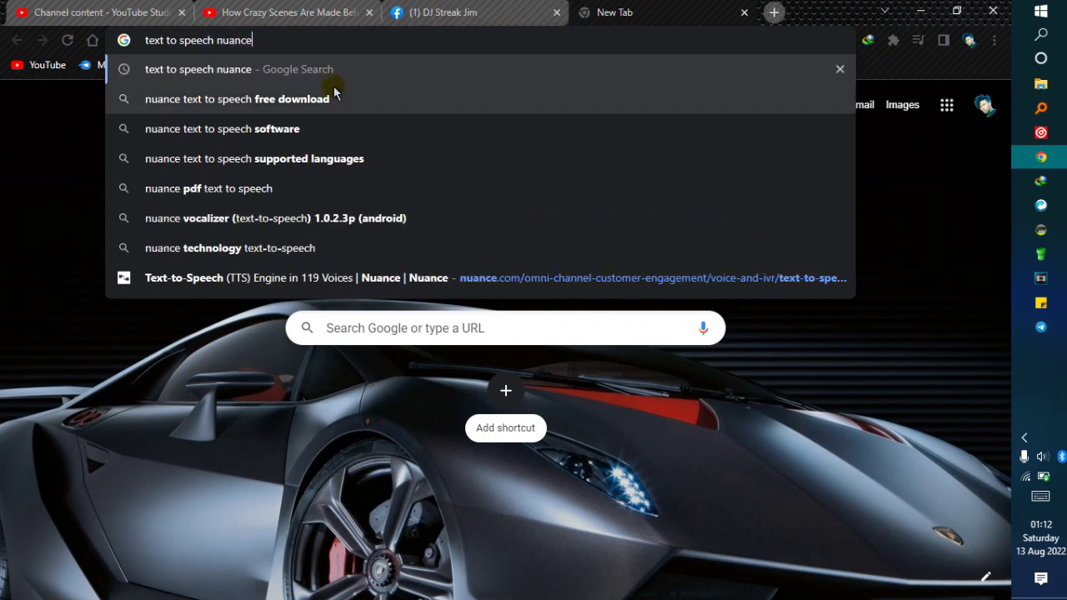
{"action": "left_click_drag", "start_coordinate": [253, 40], "coordinate": [217, 40]}
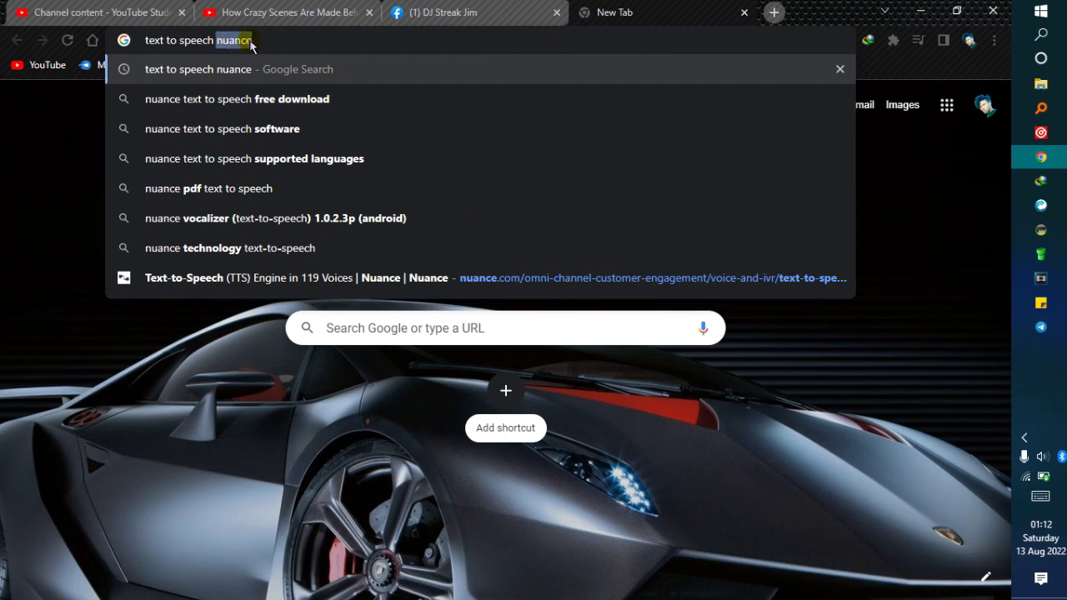
{"action": "left_click", "coordinate": [255, 39]}
{"action": "key", "text": "Return"}
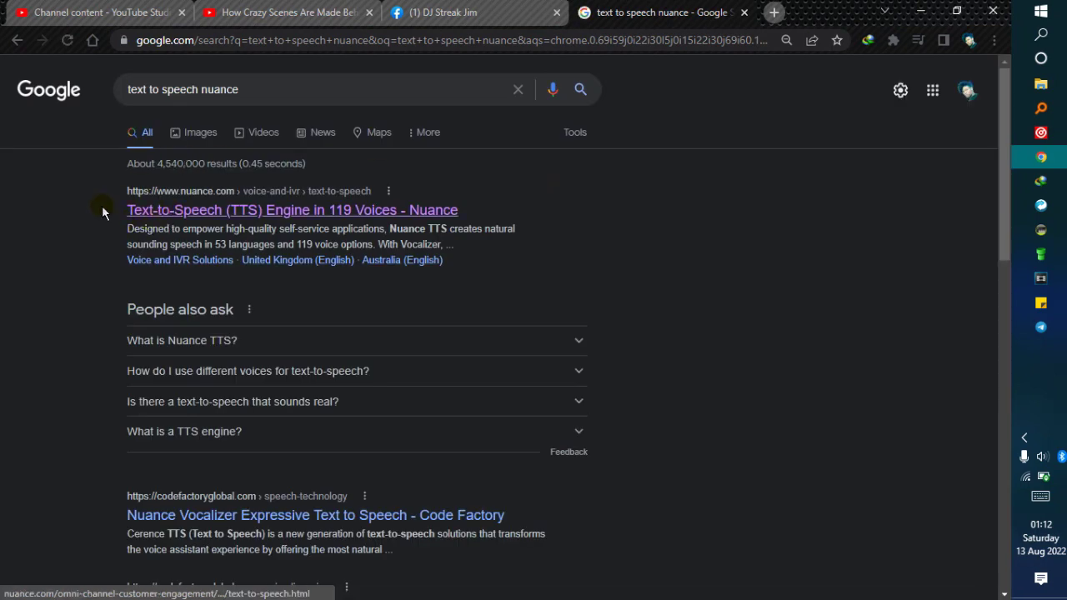
{"action": "left_click", "coordinate": [204, 213]}
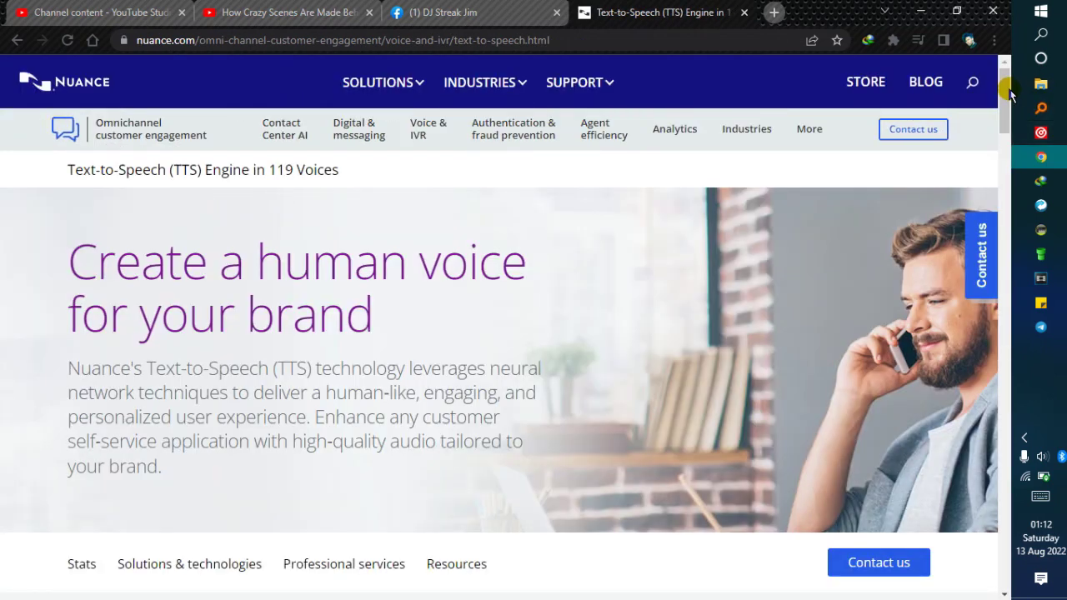
Scroll to the Vocalizer demo form and replace its sample sentence with 'DJ Streak Jim'
{"action": "left_click_drag", "start_coordinate": [1007, 88], "coordinate": [1005, 158]}
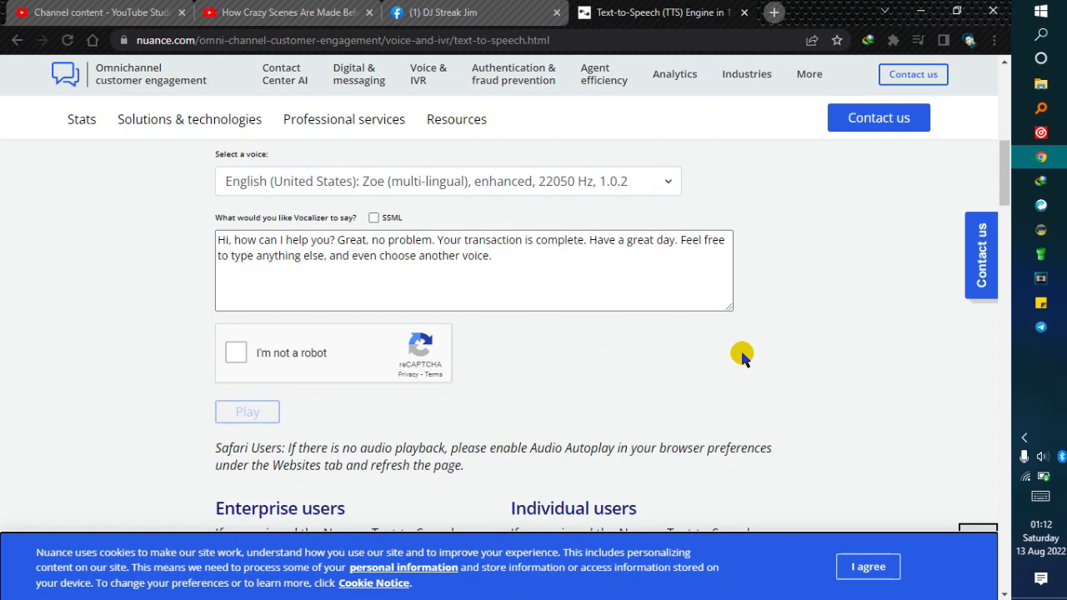
{"action": "left_click", "coordinate": [562, 293]}
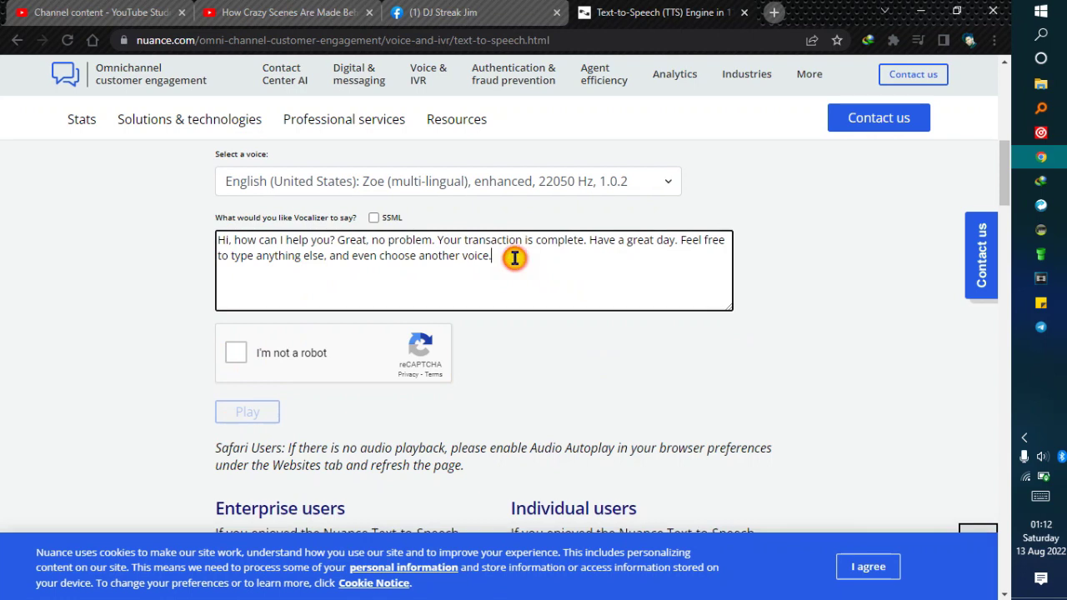
{"action": "key", "text": "ctrl+a"}
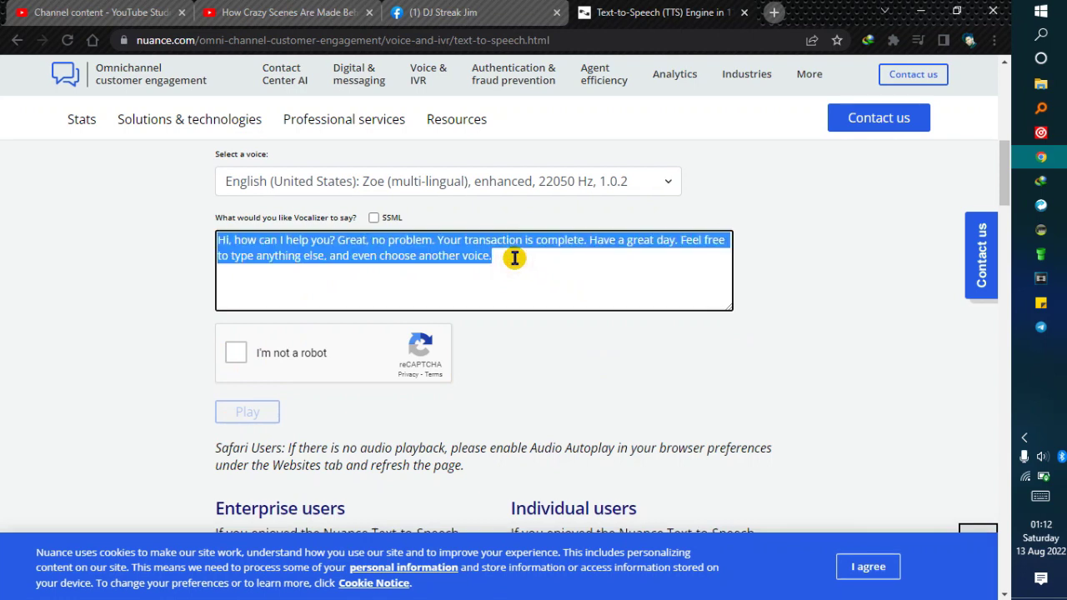
{"action": "type", "text": "DJ Streak Jim"}
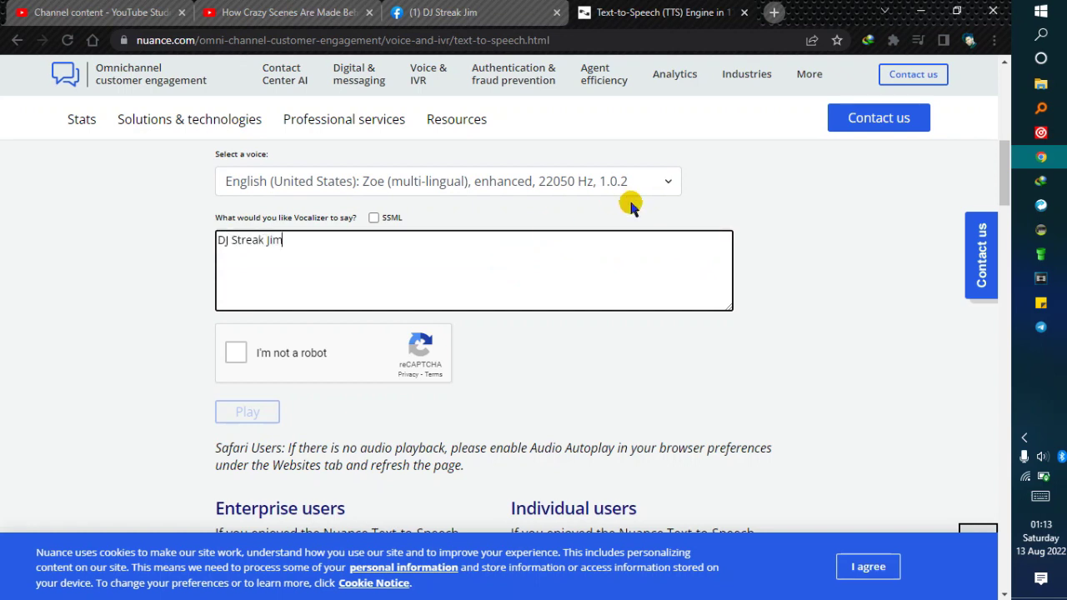
Choose the English (Great Britain) Daniel voice and complete the reCAPTCHA check
{"action": "left_click", "coordinate": [666, 184]}
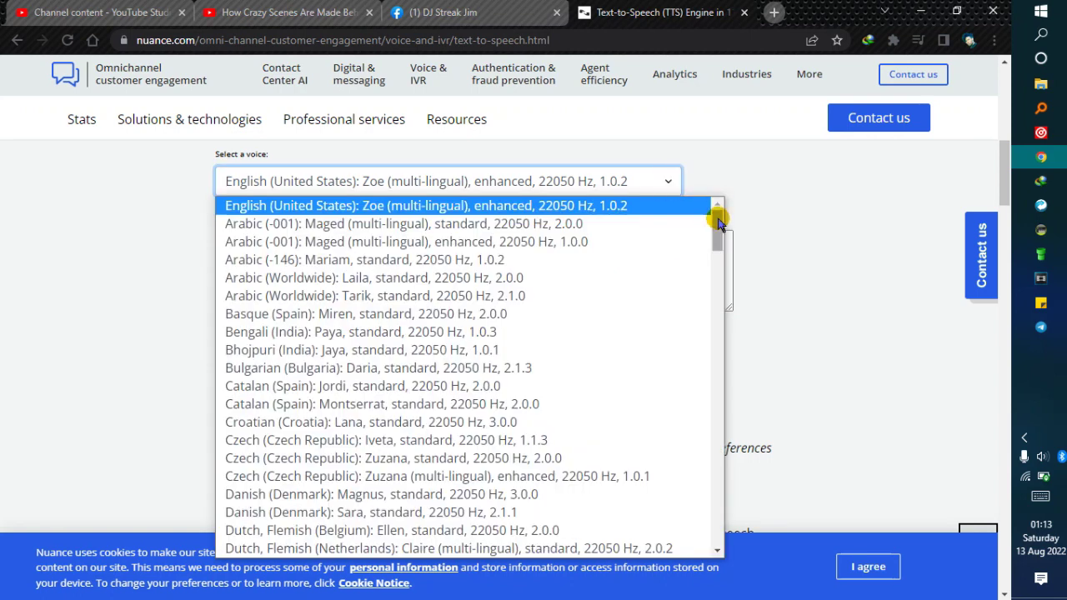
{"action": "left_click_drag", "start_coordinate": [715, 226], "coordinate": [717, 267]}
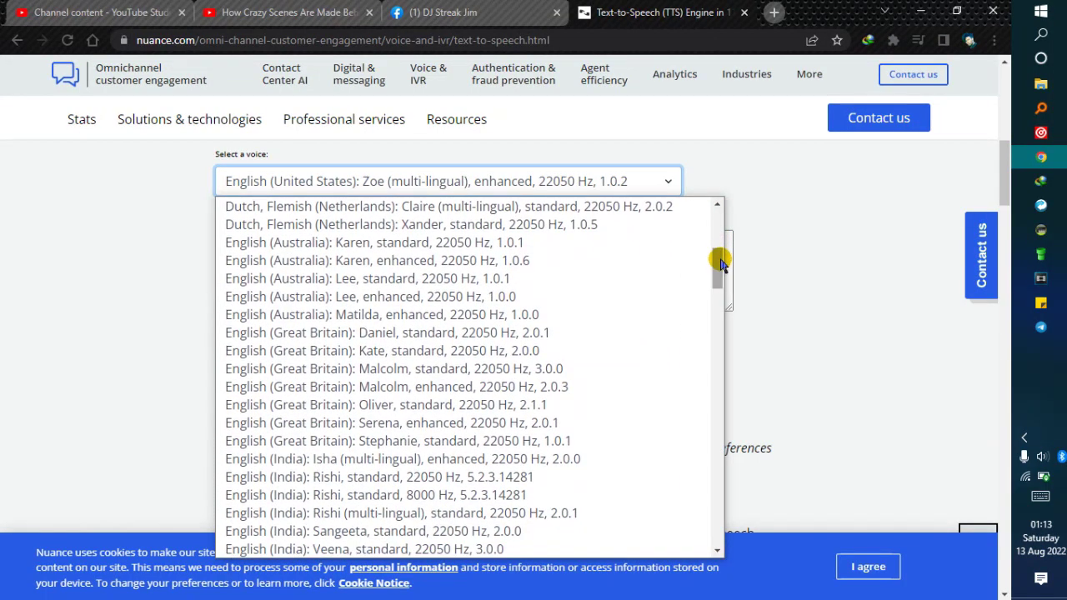
{"action": "left_click", "coordinate": [448, 335]}
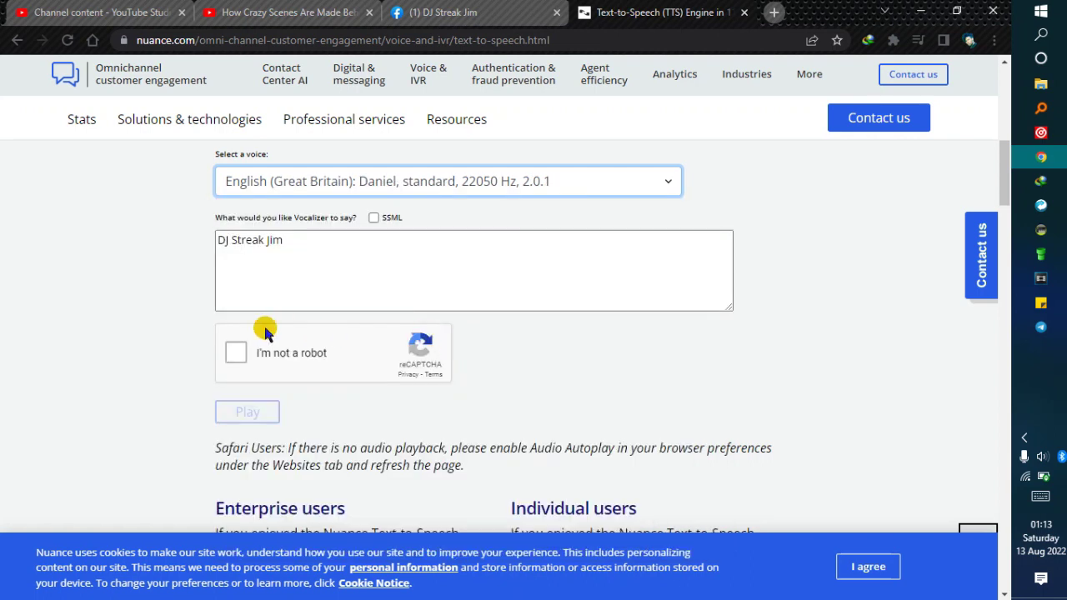
{"action": "left_click", "coordinate": [236, 353]}
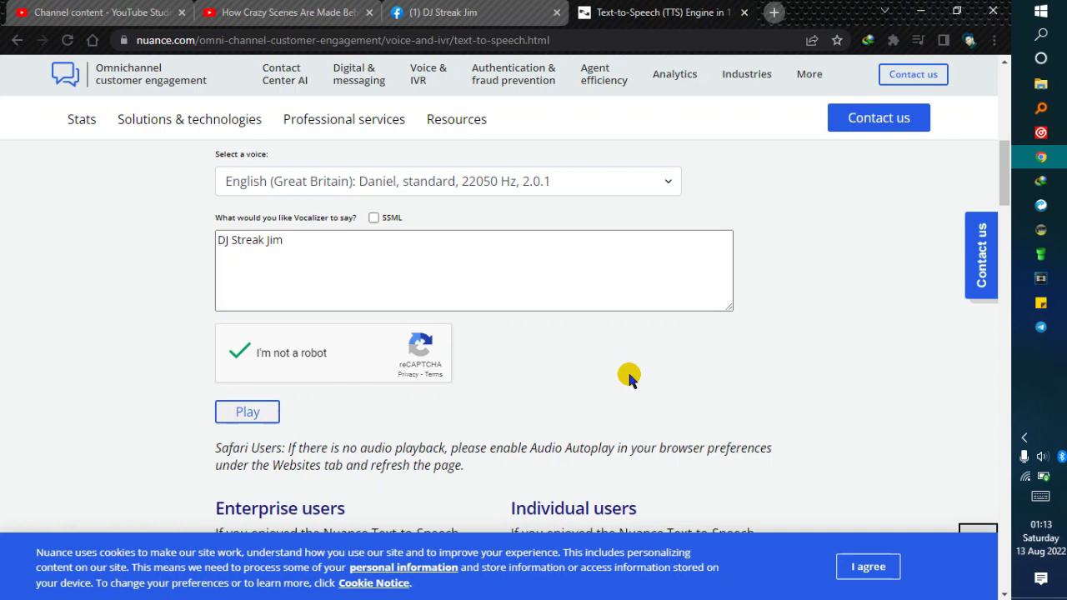
Play 'DJ Streak Jim' aloud, stop and replay it, then show the desktop
{"action": "left_click", "coordinate": [245, 421]}
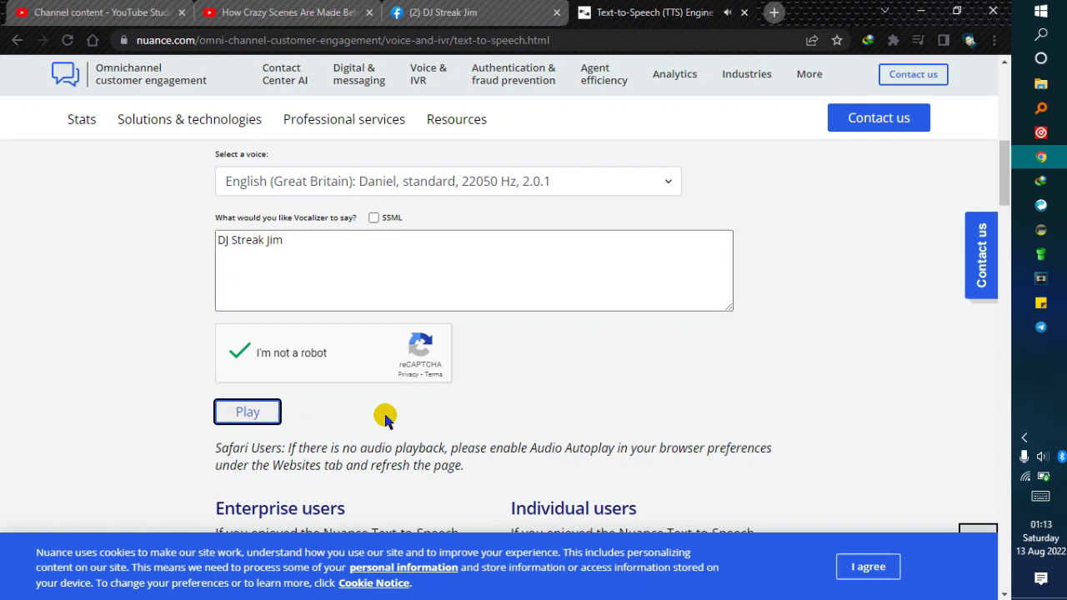
{"action": "left_click", "coordinate": [240, 417]}
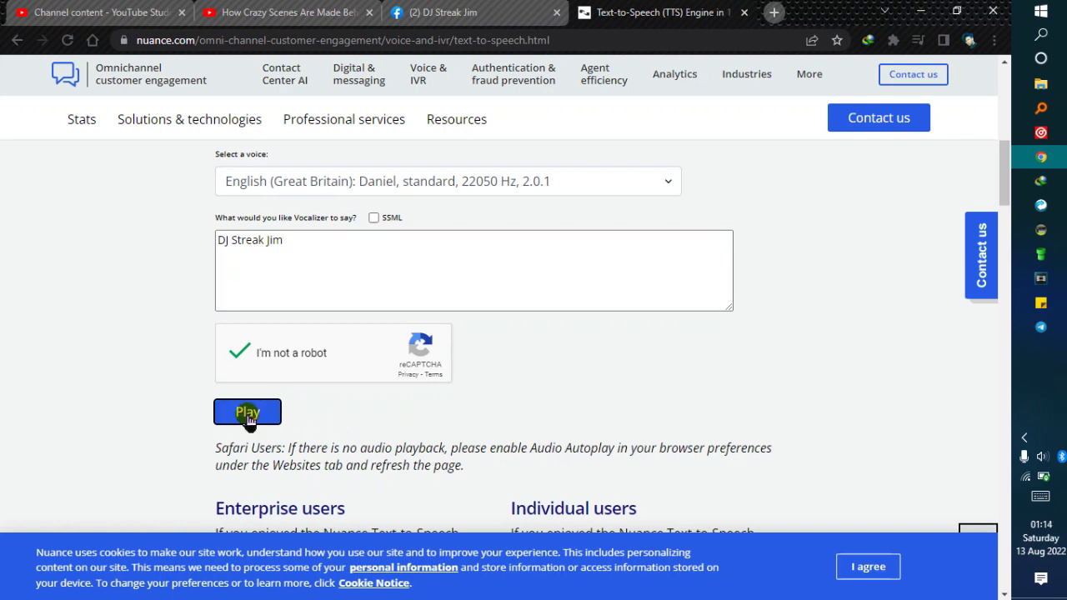
{"action": "left_click", "coordinate": [241, 417]}
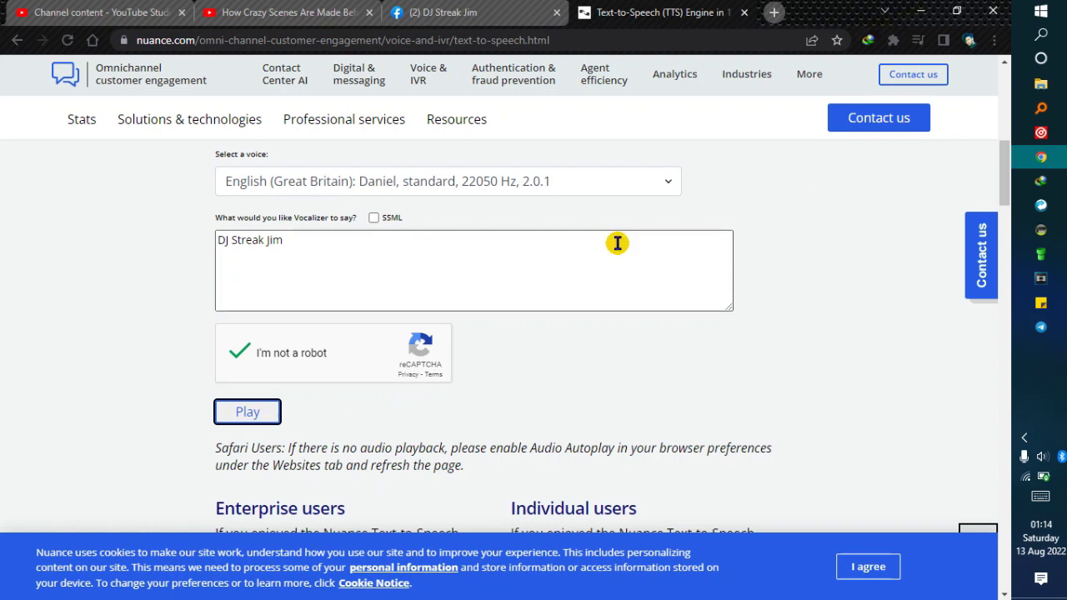
{"action": "key", "text": "super+d"}
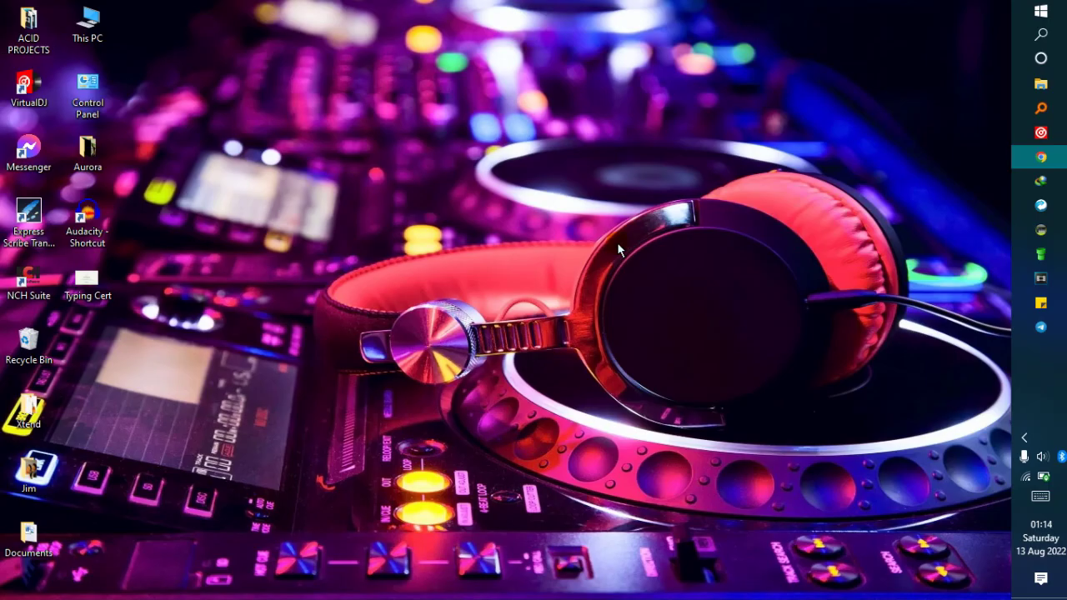
Launch Audacity with Windows WASAPI host, Speakers/Headphones loopback input and 2 (Stereo) channels
{"action": "double_click", "coordinate": [102, 209]}
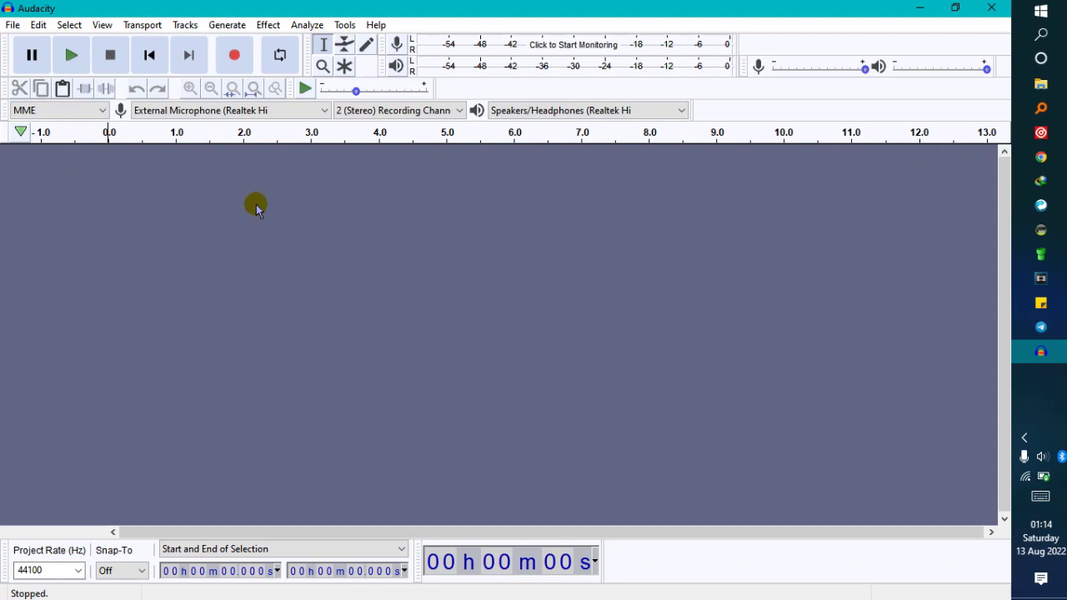
{"action": "left_click", "coordinate": [99, 111]}
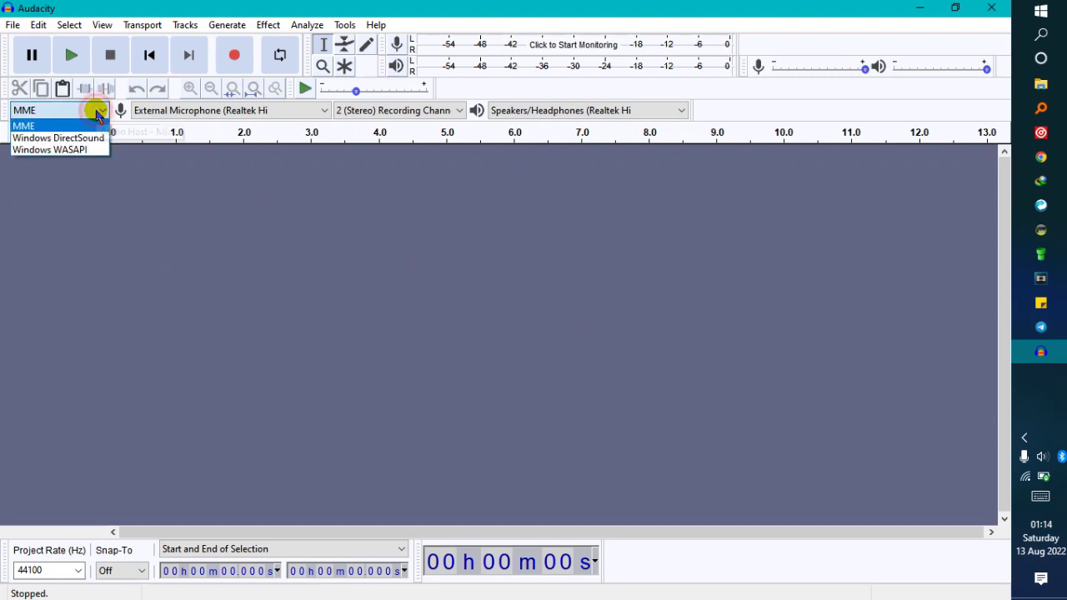
{"action": "left_click", "coordinate": [49, 150]}
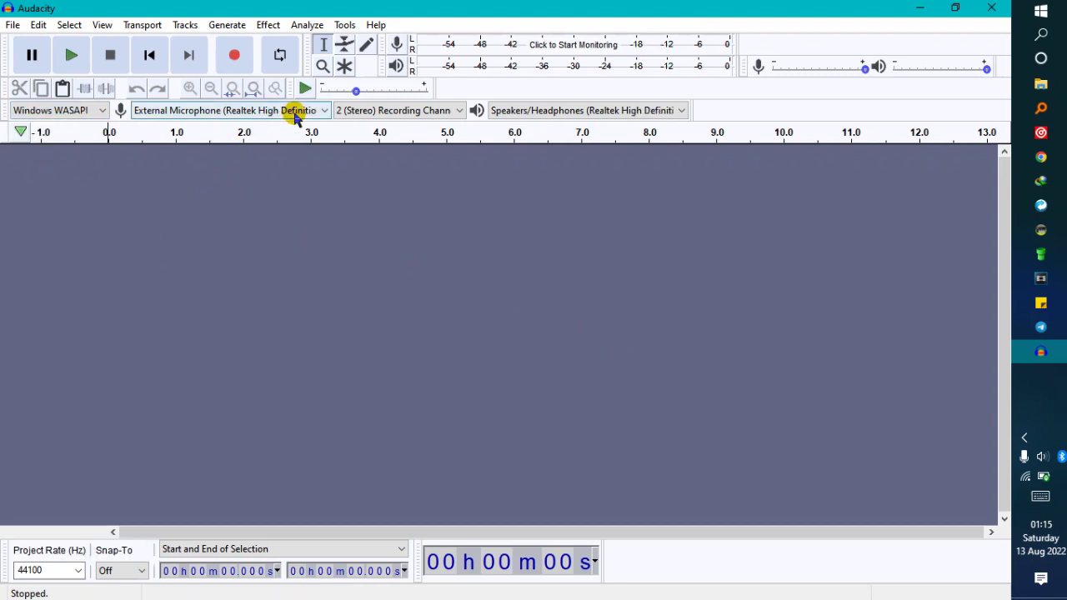
{"action": "left_click", "coordinate": [316, 111]}
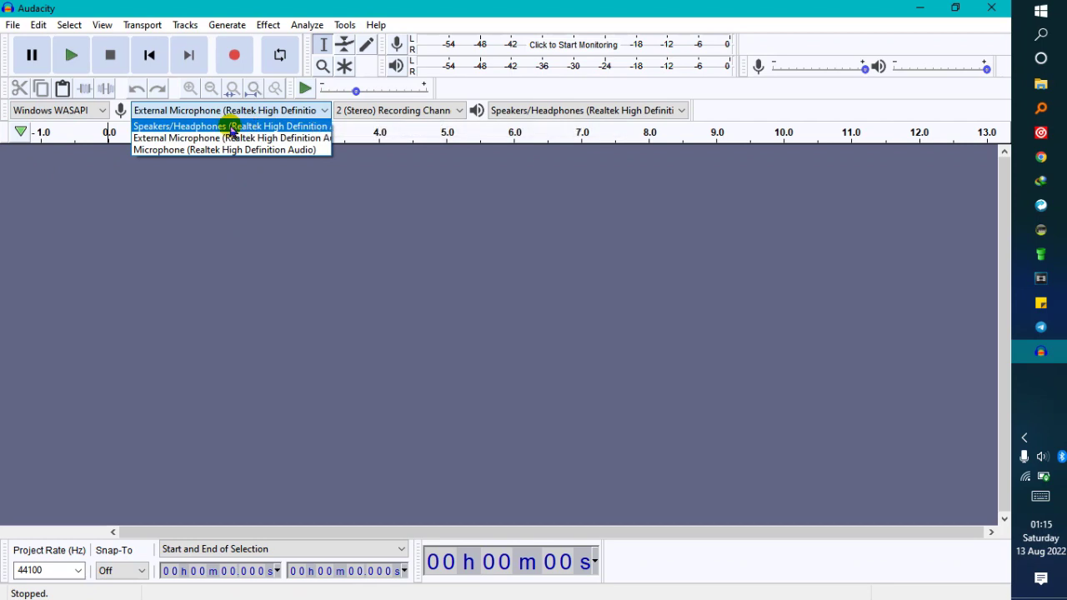
{"action": "left_click", "coordinate": [233, 129]}
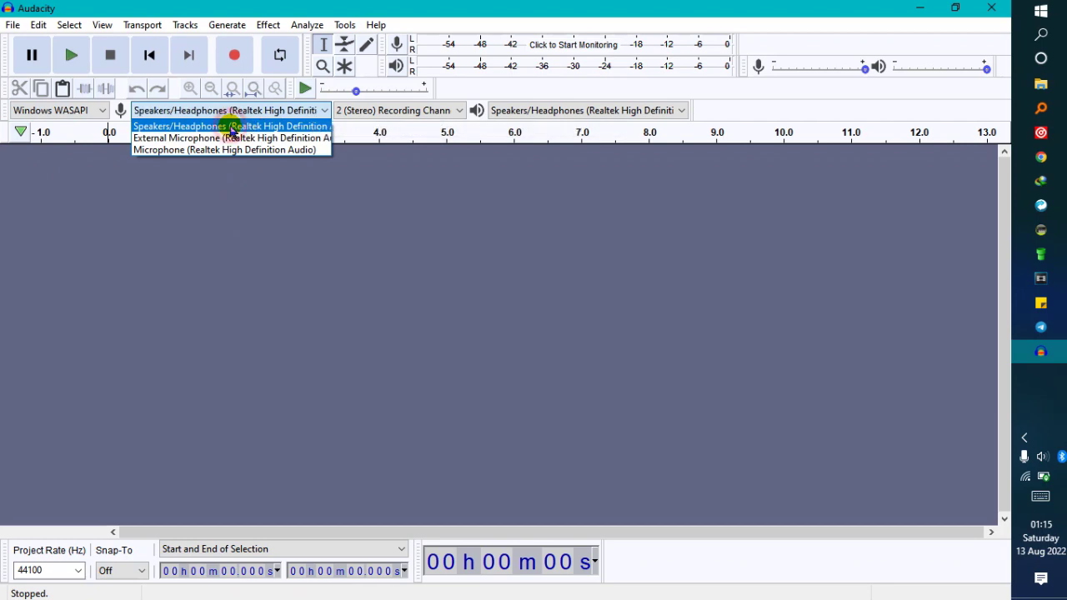
{"action": "left_click", "coordinate": [444, 112]}
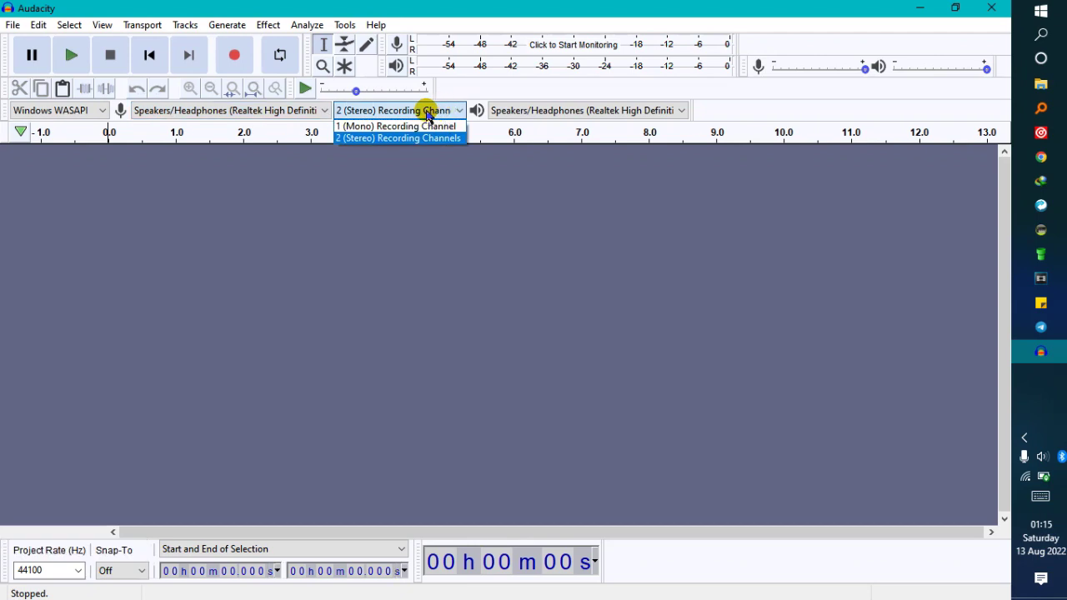
{"action": "left_click", "coordinate": [376, 139]}
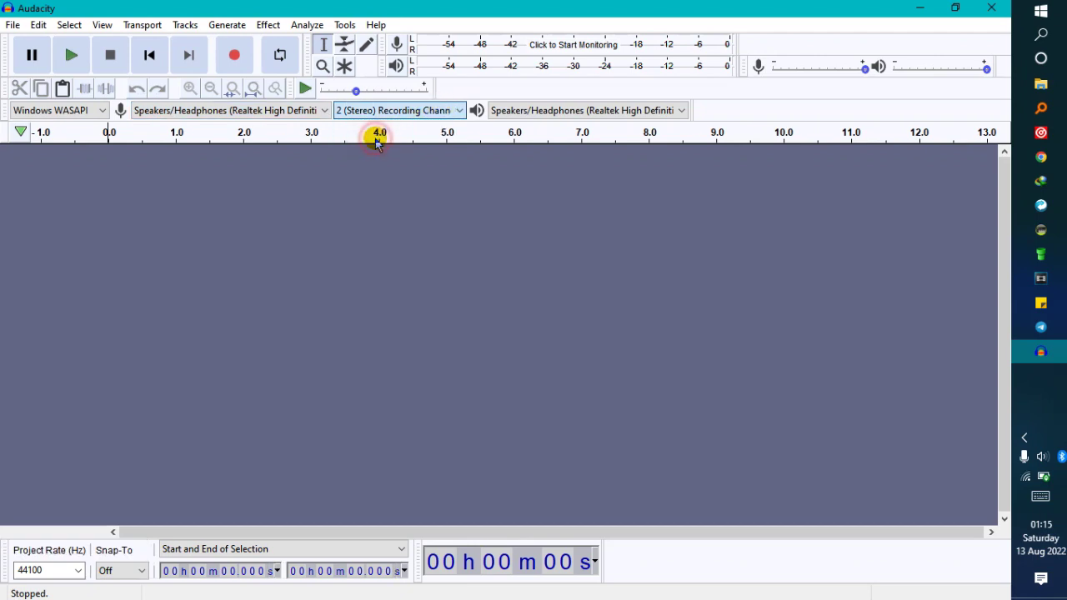
{"action": "left_click", "coordinate": [546, 111]}
{"action": "left_click", "coordinate": [576, 112]}
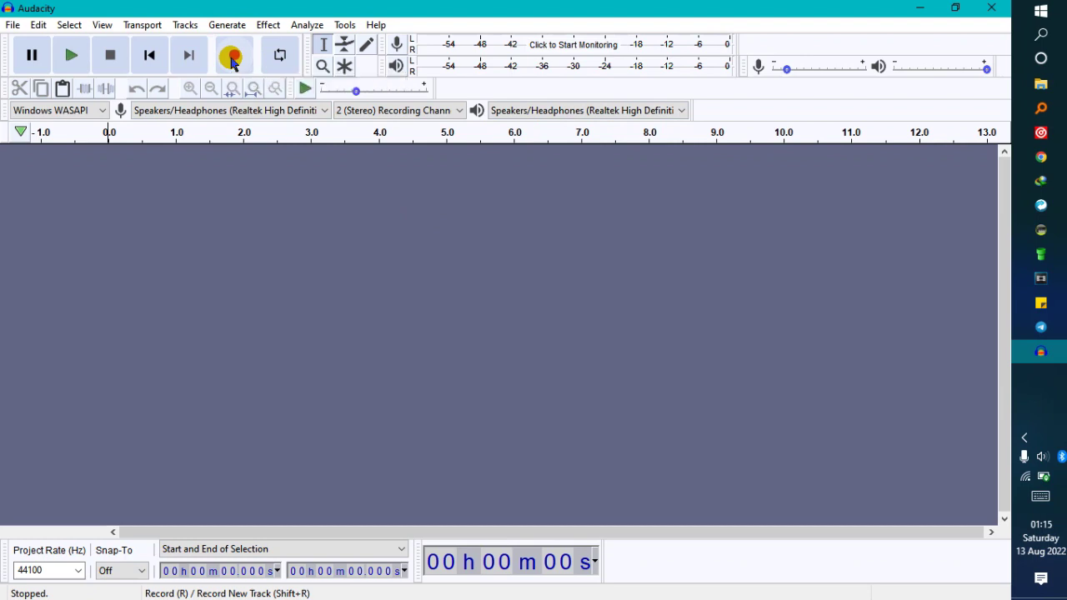
In Chrome, redo the expired reCAPTCHA, play the DJ Streak Jim speech, and return to Audacity
{"action": "left_click", "coordinate": [1042, 157]}
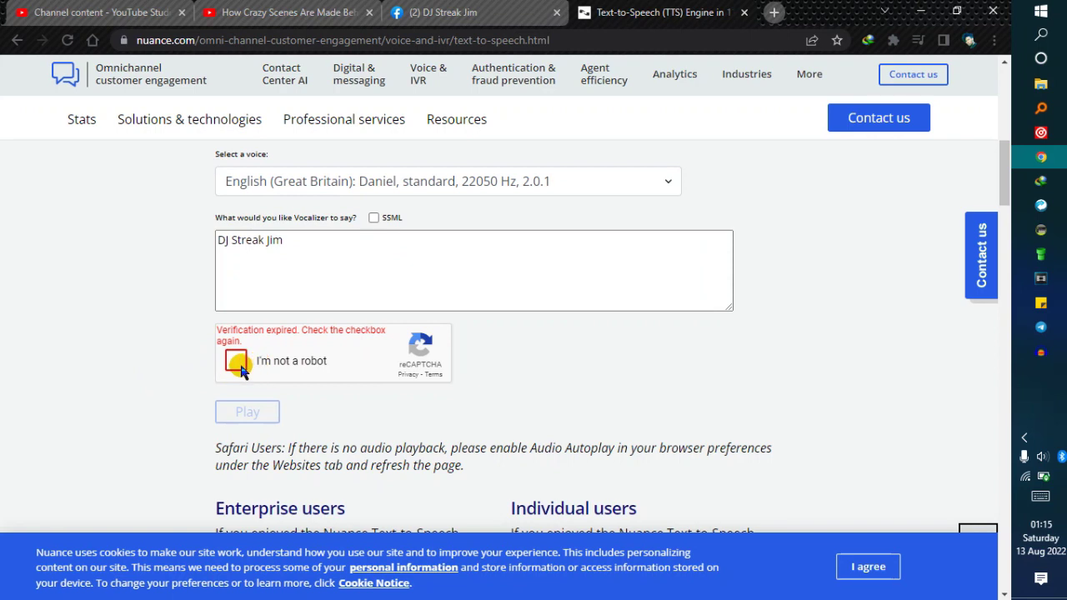
{"action": "left_click", "coordinate": [233, 361]}
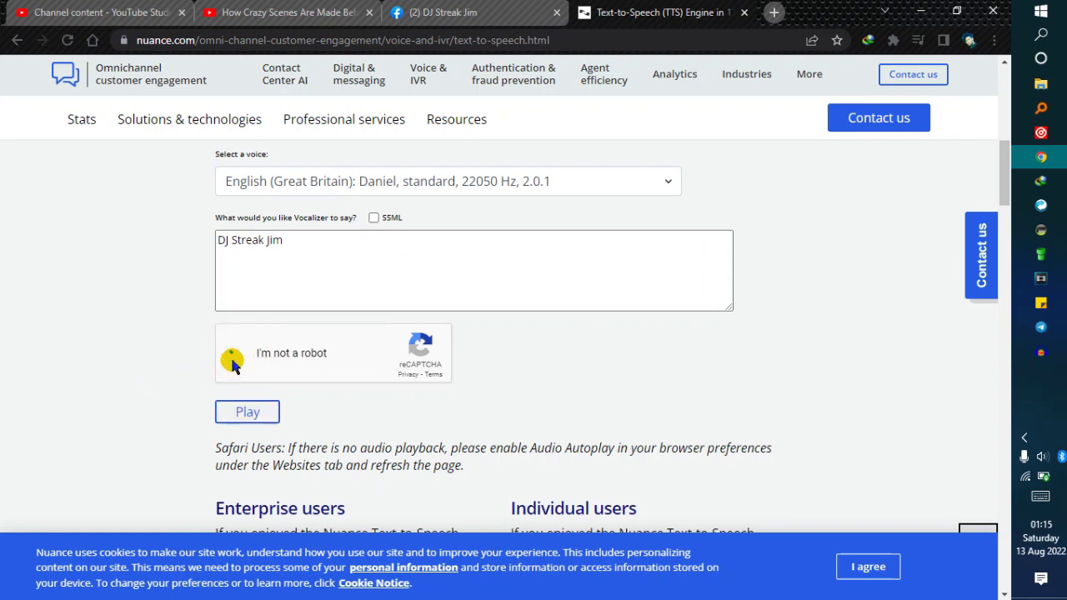
{"action": "left_click", "coordinate": [247, 415]}
{"action": "left_click", "coordinate": [254, 415]}
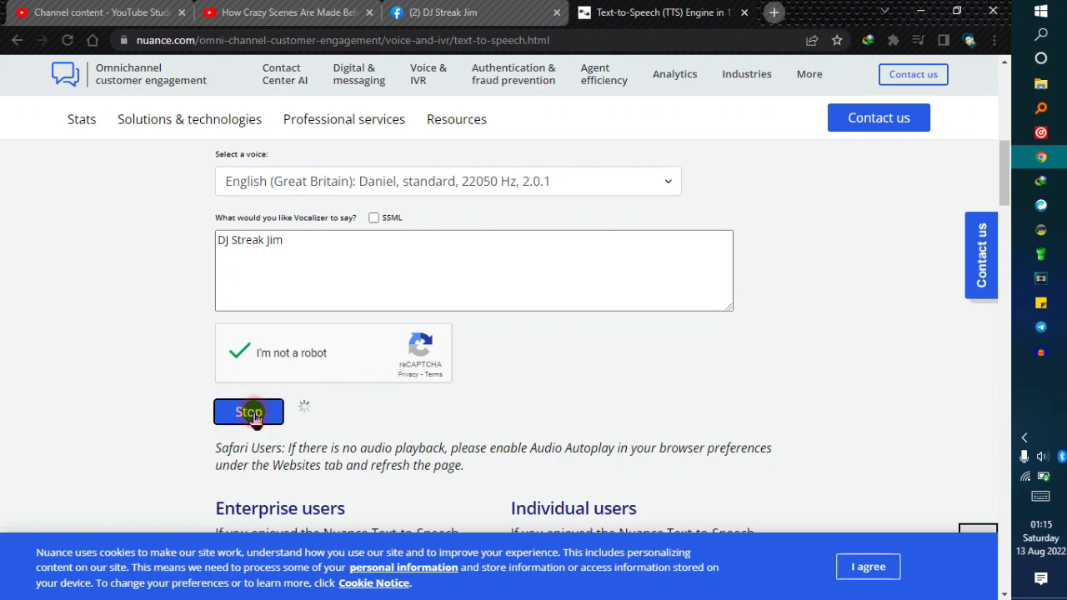
{"action": "left_click", "coordinate": [1034, 353]}
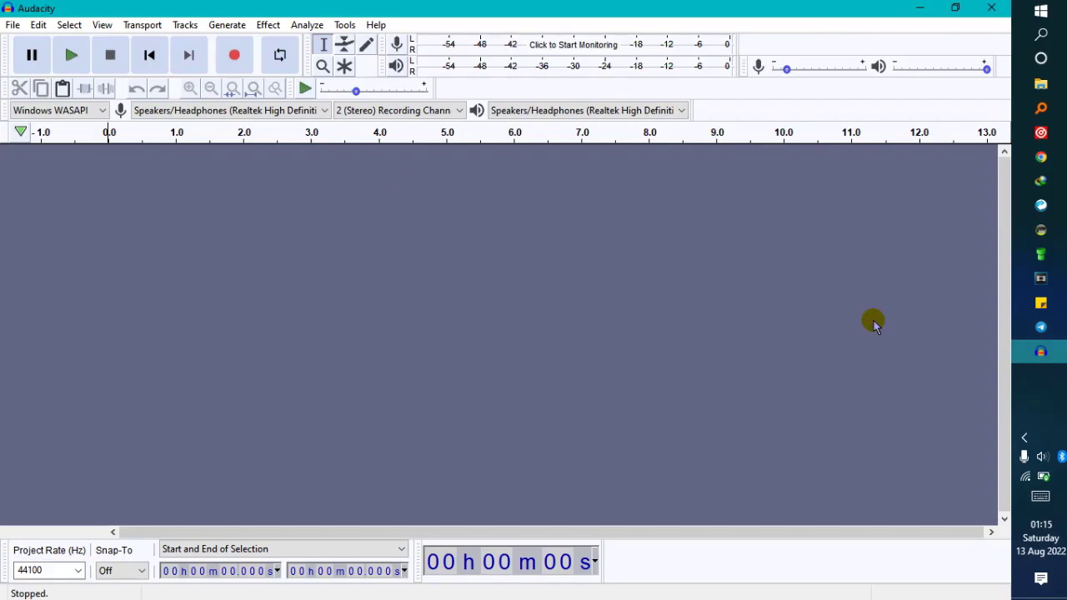
Record the playing speech into stereo Audio Track #1, stopping after about 5.7 seconds
{"action": "left_click", "coordinate": [236, 58]}
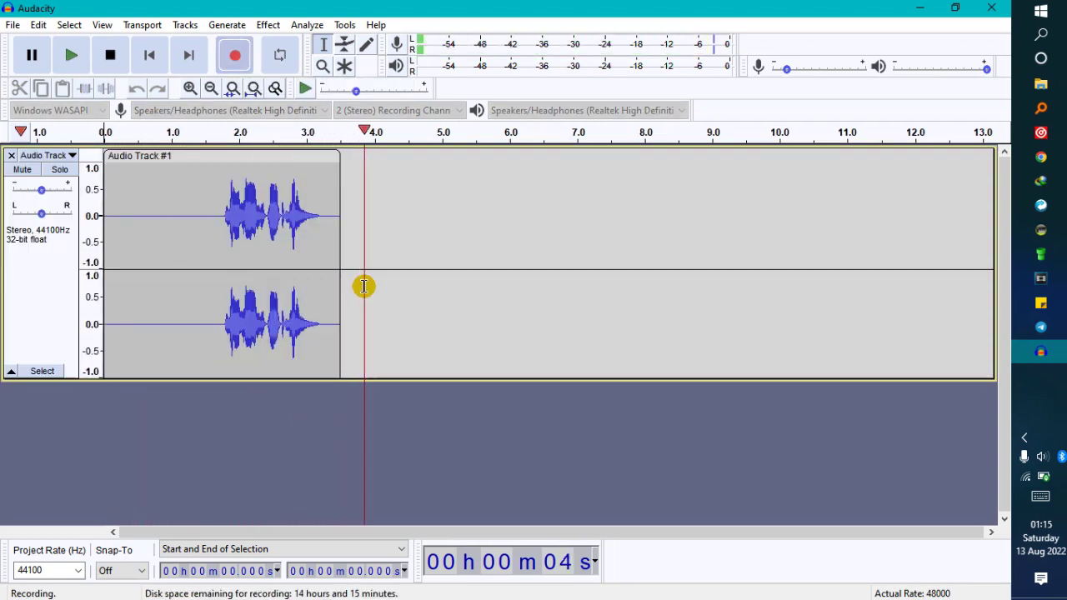
{"action": "left_click", "coordinate": [110, 57]}
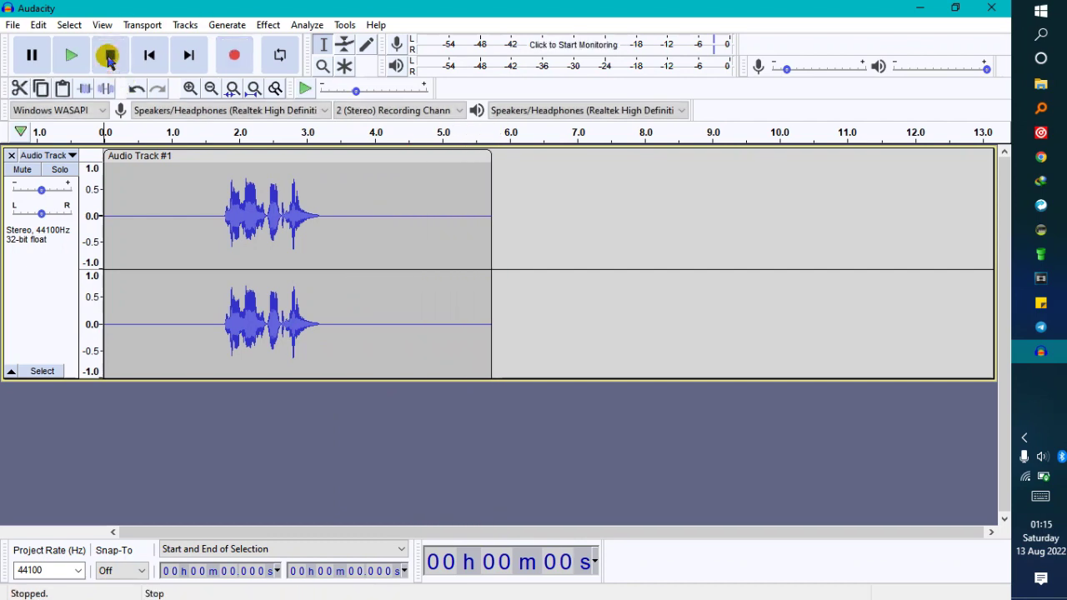
Delete the silence from 0–1.718 s and from 1.823 s to the end
{"action": "left_click", "coordinate": [219, 217]}
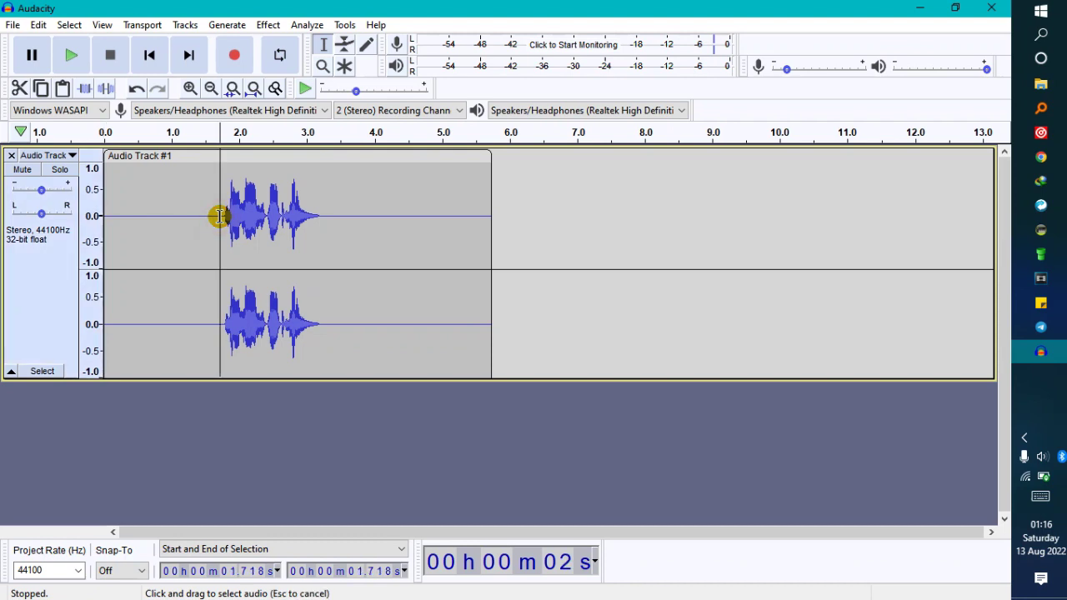
{"action": "left_click_drag", "start_coordinate": [218, 216], "coordinate": [100, 218]}
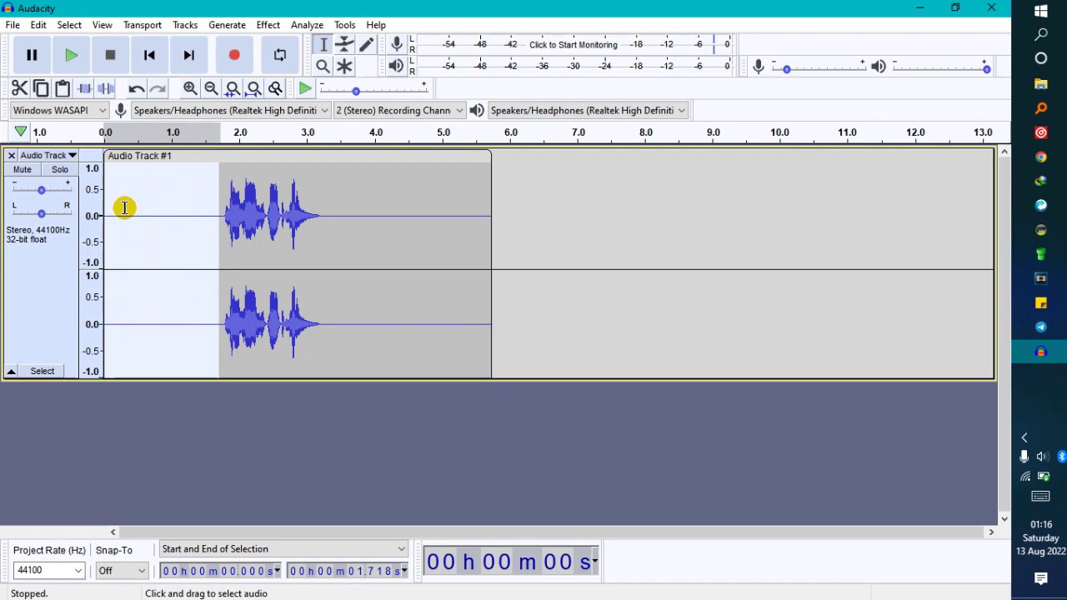
{"action": "key", "text": "Delete"}
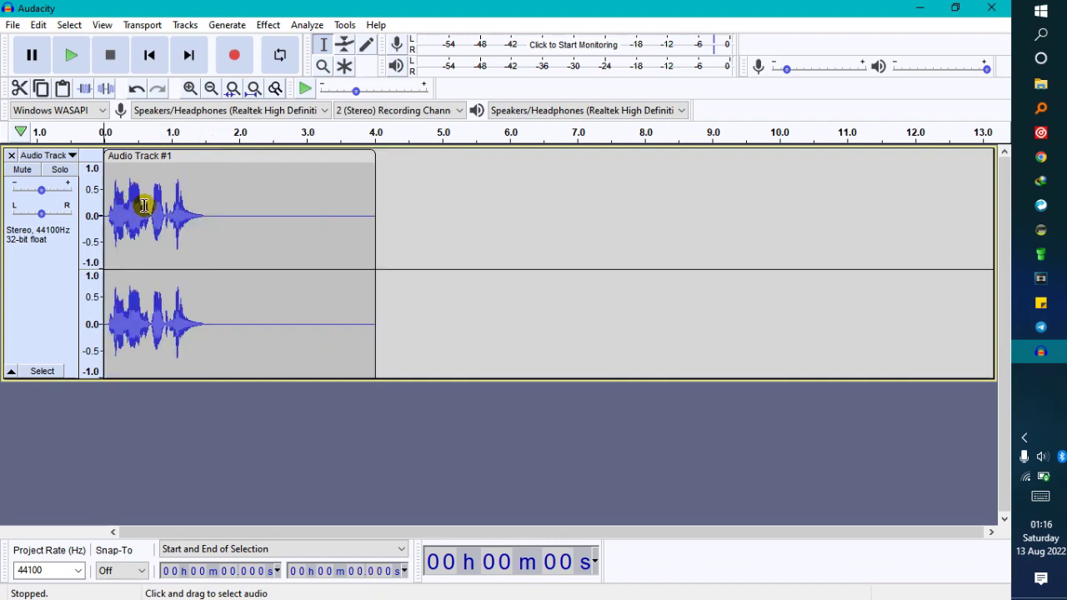
{"action": "left_click_drag", "start_coordinate": [228, 211], "coordinate": [369, 222]}
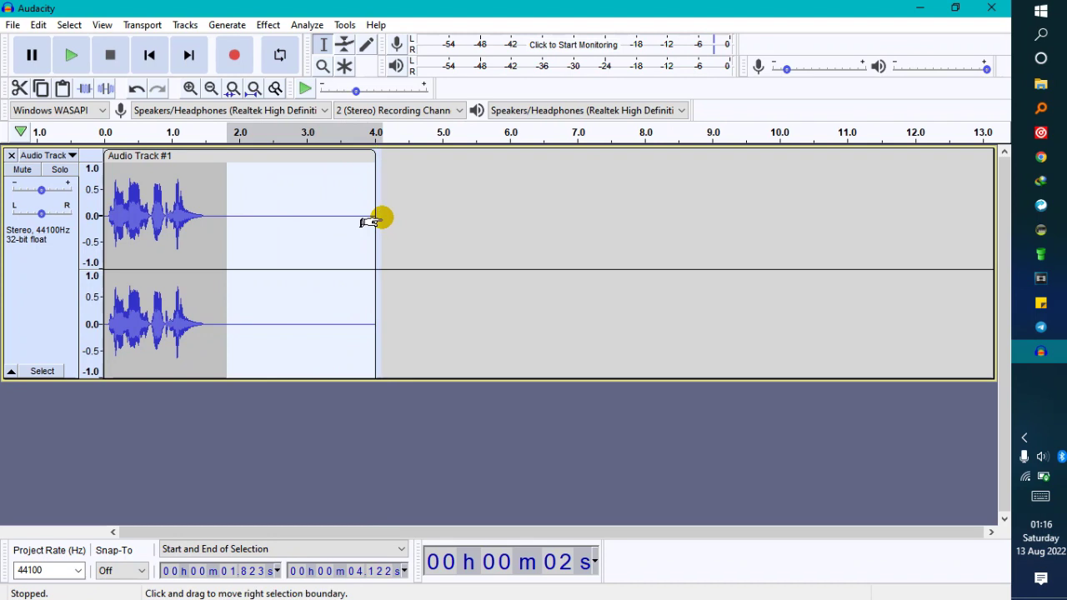
{"action": "key", "text": "Delete"}
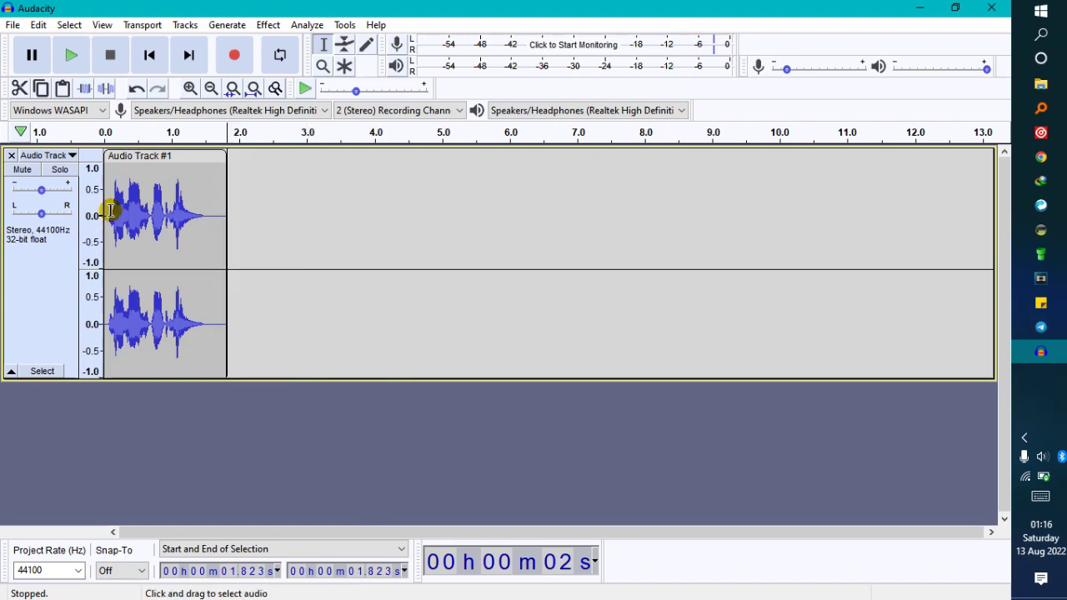
Select the whole 1.8-second clip and play it back twice
{"action": "left_click", "coordinate": [72, 56]}
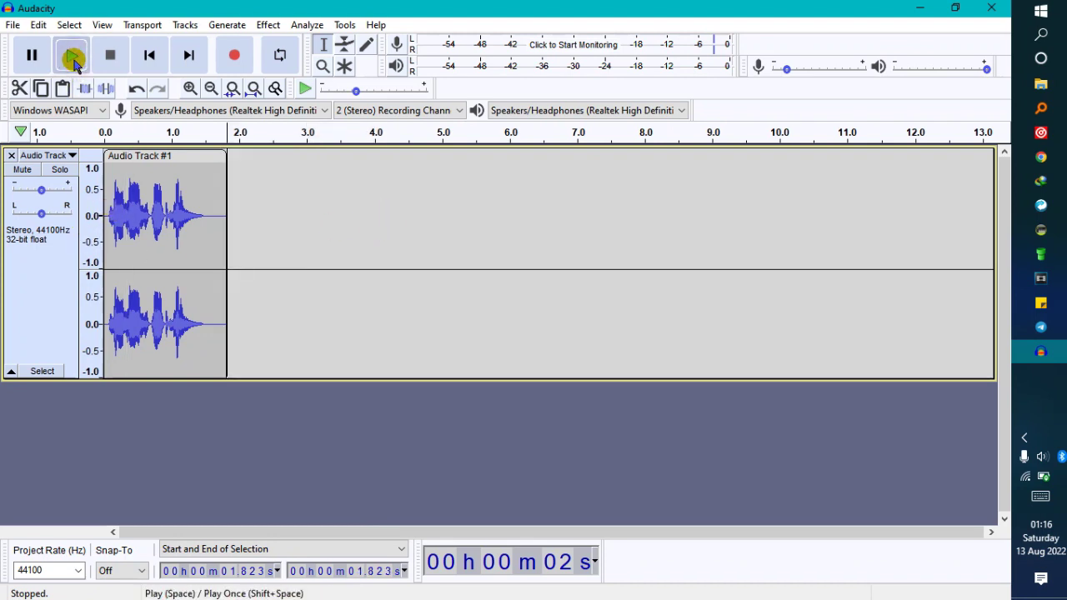
{"action": "double_click", "coordinate": [141, 206]}
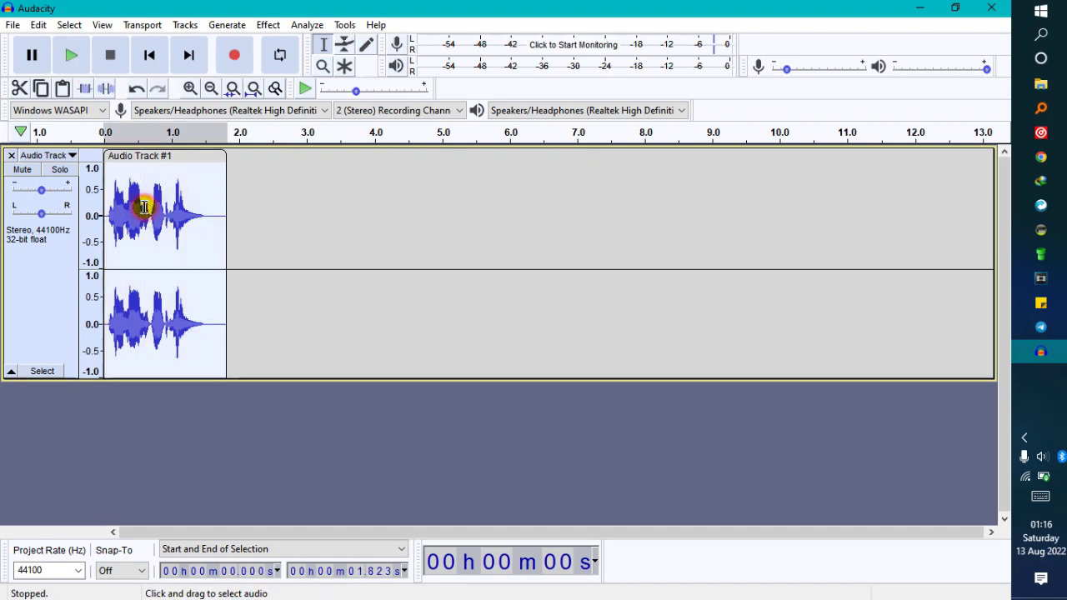
{"action": "left_click", "coordinate": [71, 59]}
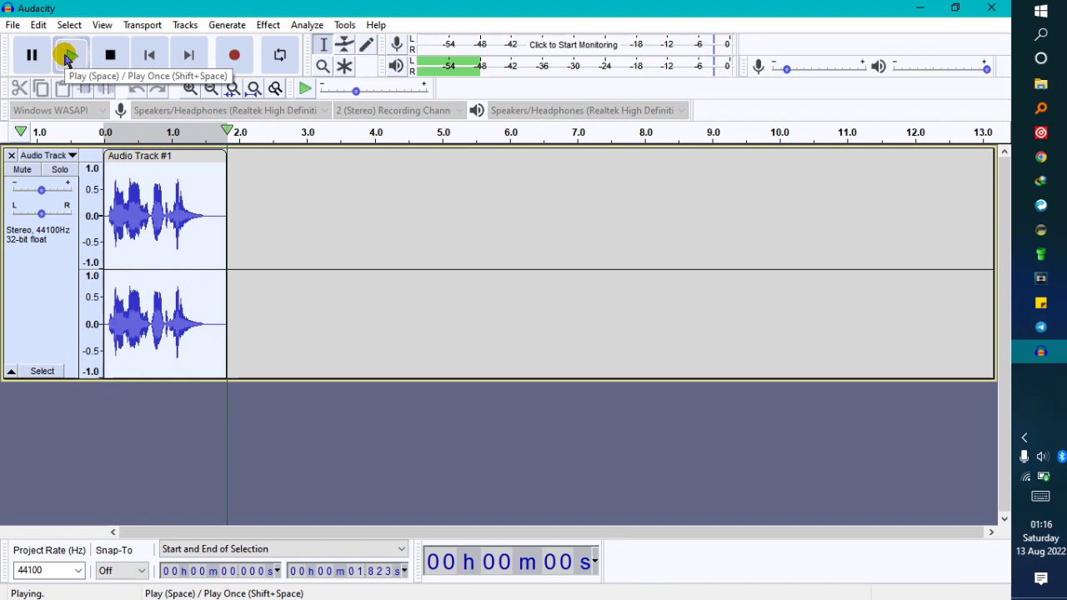
{"action": "left_click", "coordinate": [73, 55]}
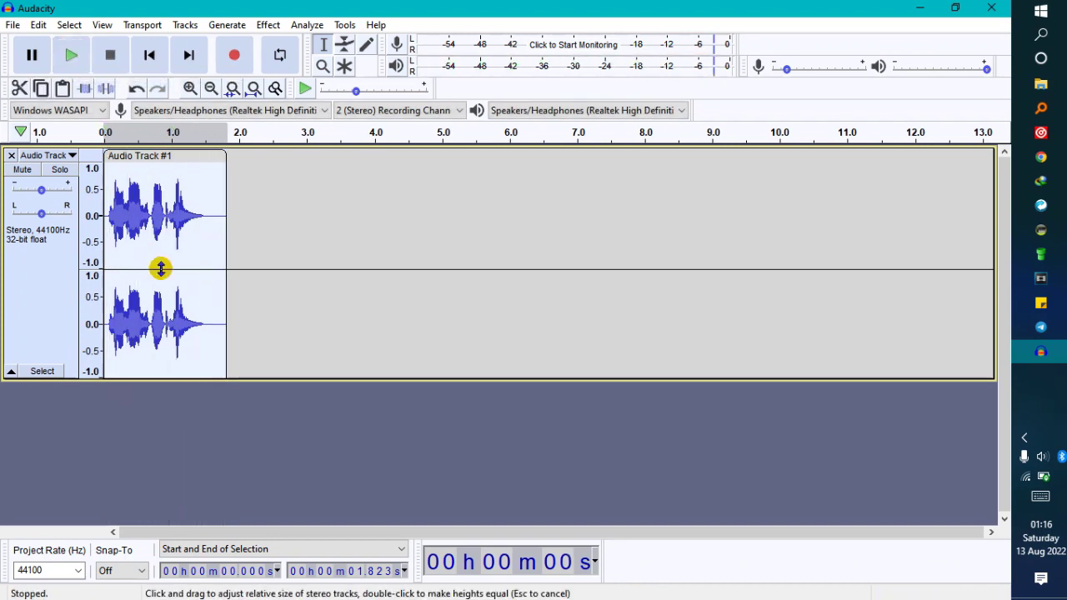
Preview and apply a 3.013 dB Amplify to the clip, then play the louder drop
{"action": "left_click", "coordinate": [268, 25]}
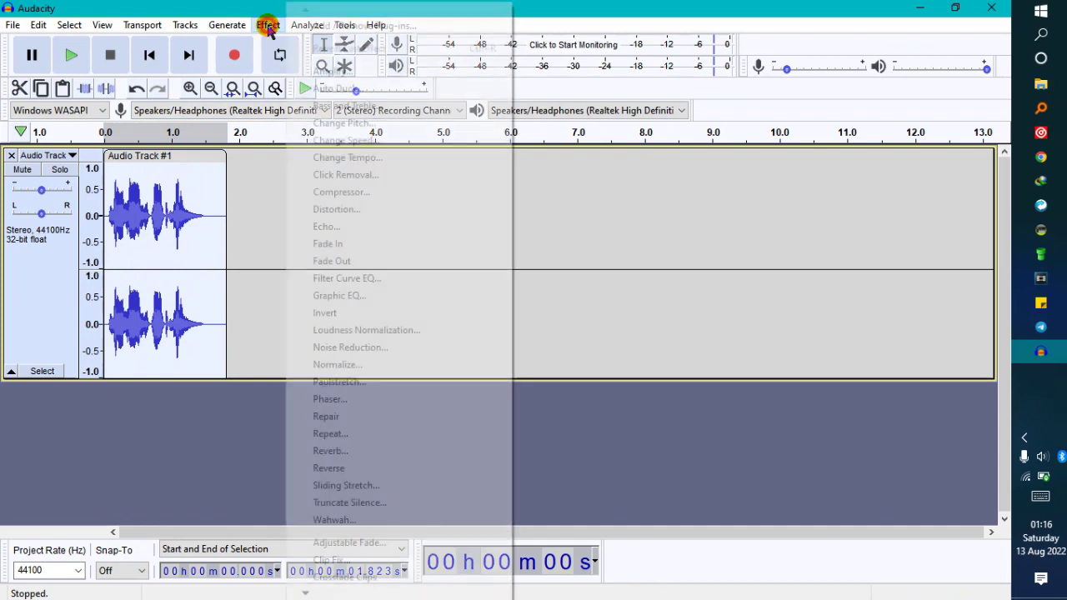
{"action": "left_click", "coordinate": [327, 72]}
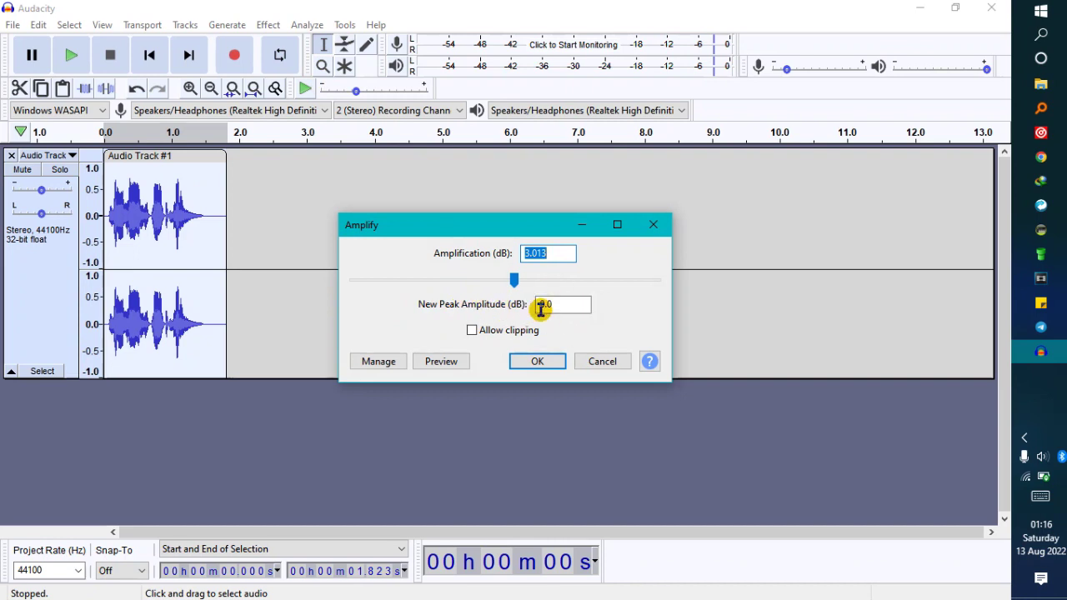
{"action": "left_click", "coordinate": [445, 364]}
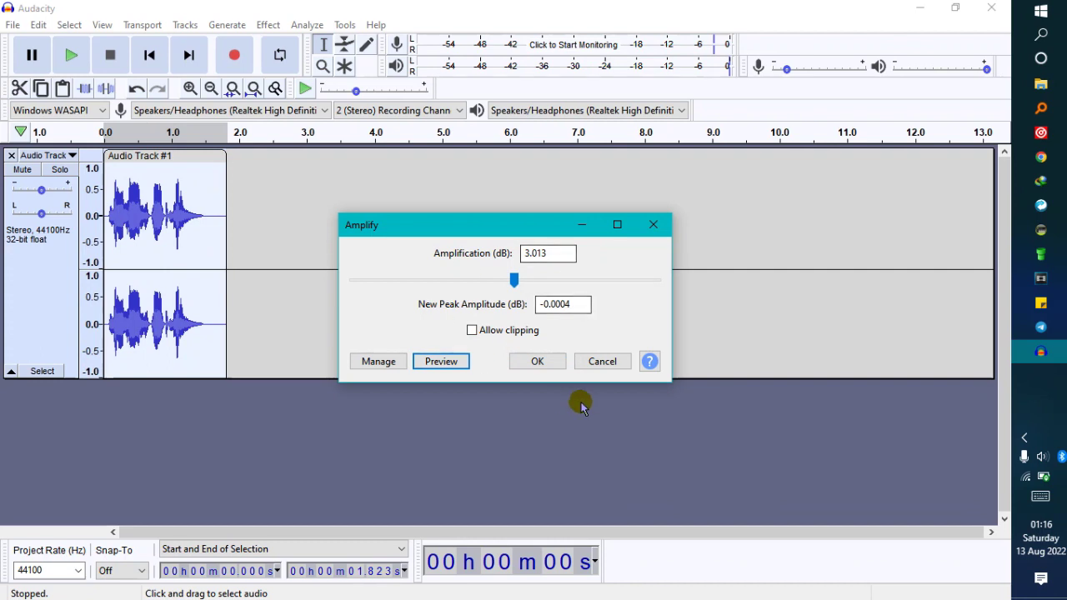
{"action": "left_click", "coordinate": [538, 363]}
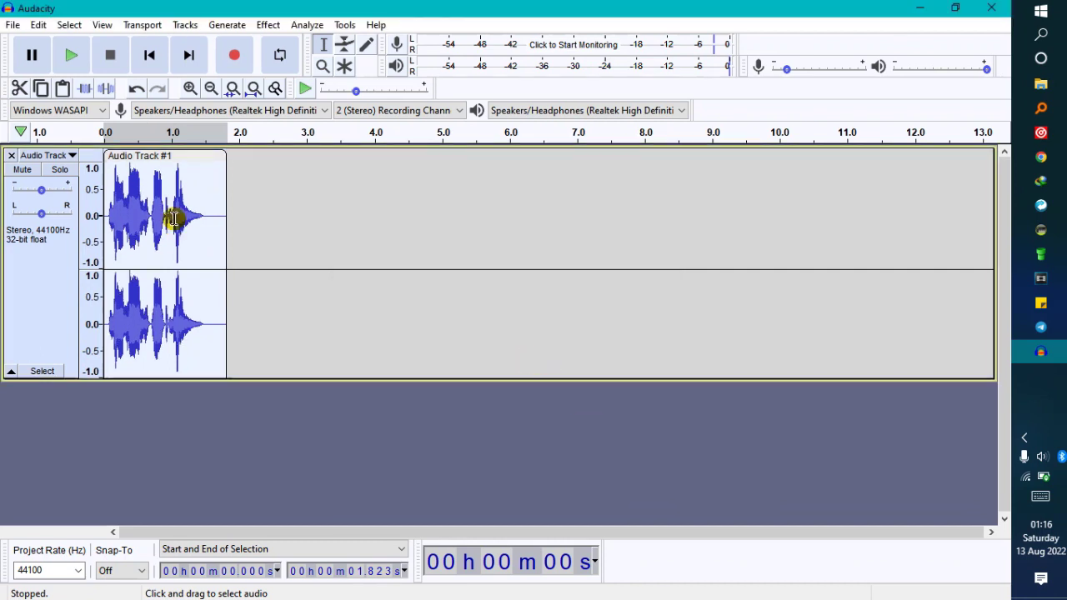
{"action": "left_click", "coordinate": [71, 58]}
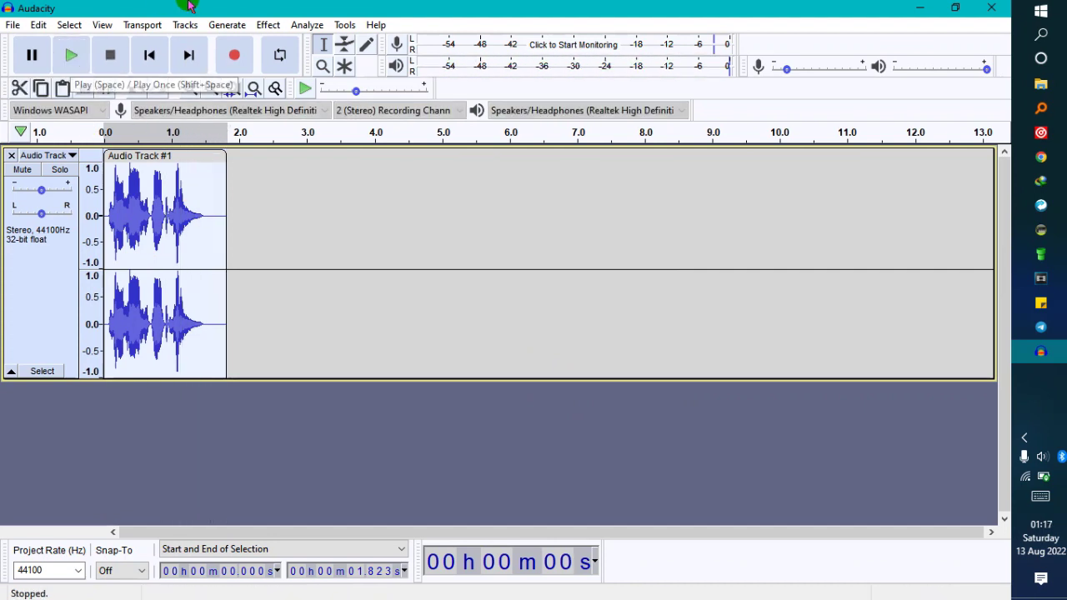
{"action": "left_click", "coordinate": [267, 25]}
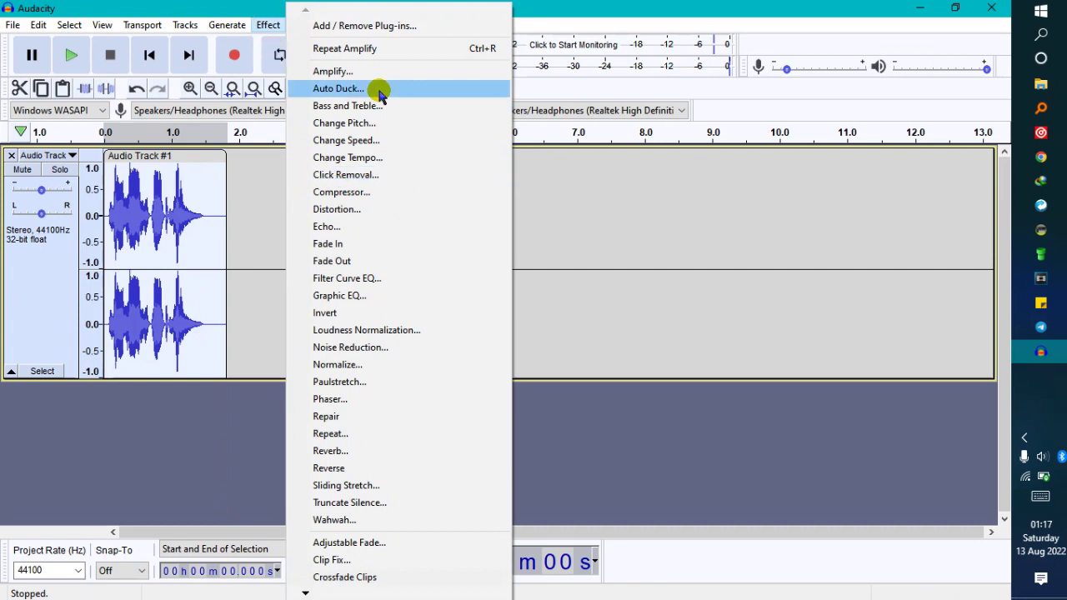
Export the audio as a WAV named 'Sample 1' in the Effects 2022 folder
{"action": "left_click", "coordinate": [266, 22]}
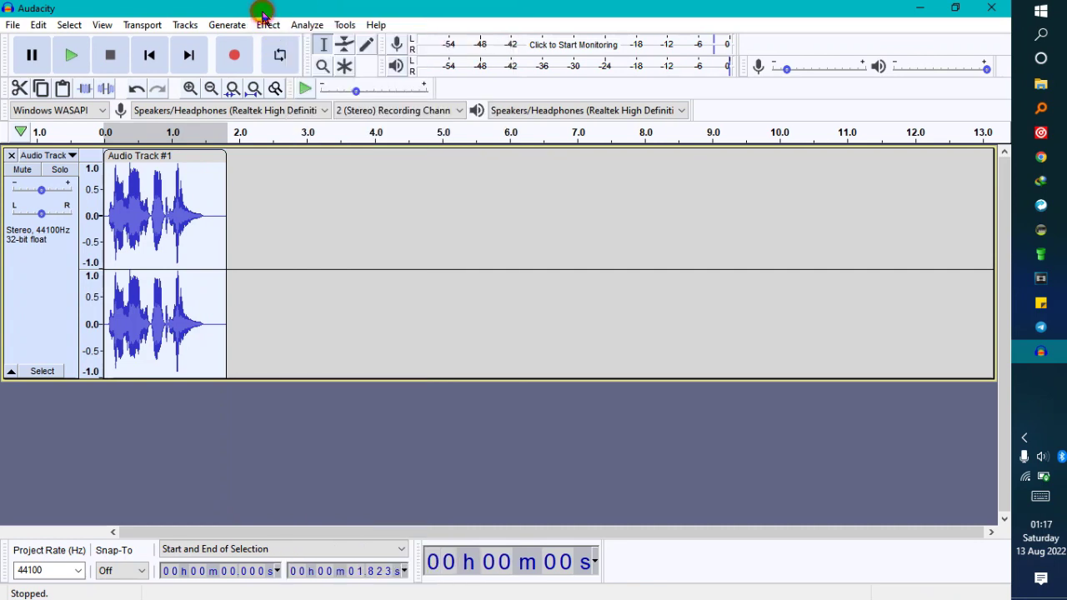
{"action": "left_click", "coordinate": [12, 25]}
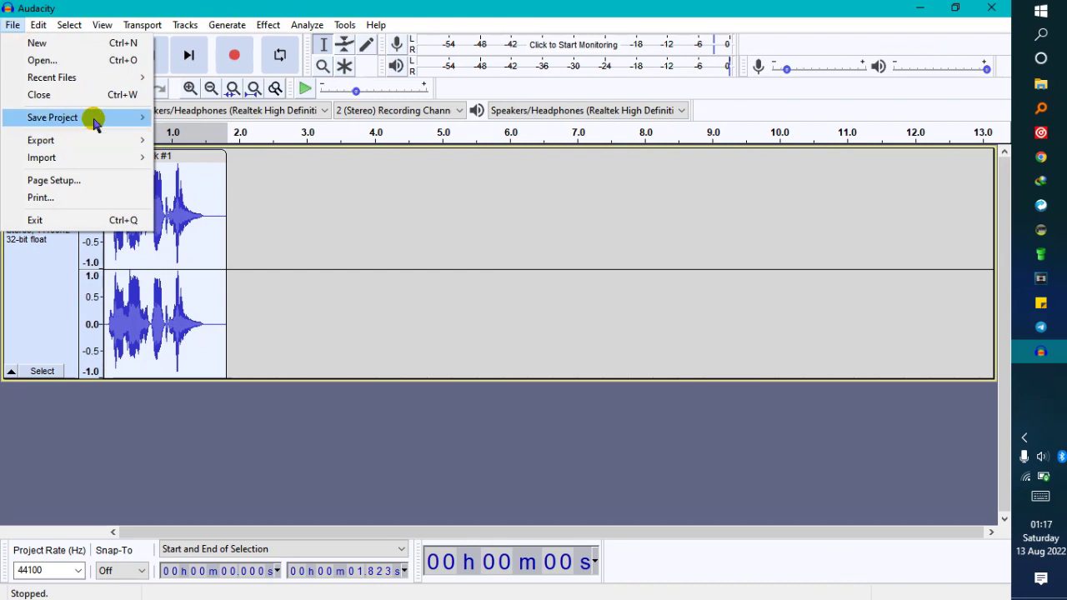
{"action": "mouse_move", "coordinate": [92, 119]}
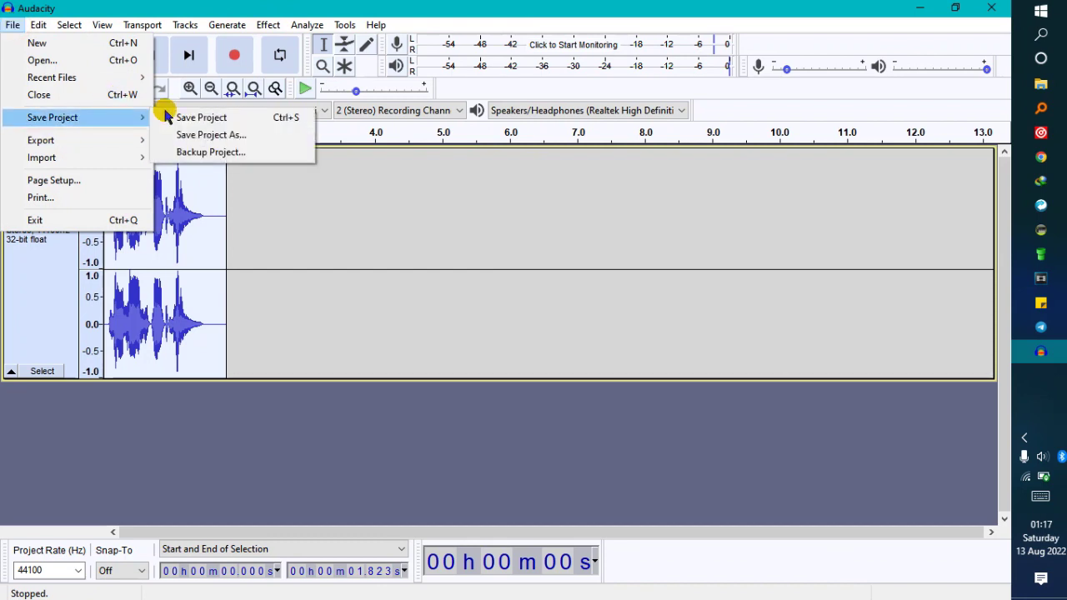
{"action": "mouse_move", "coordinate": [81, 144]}
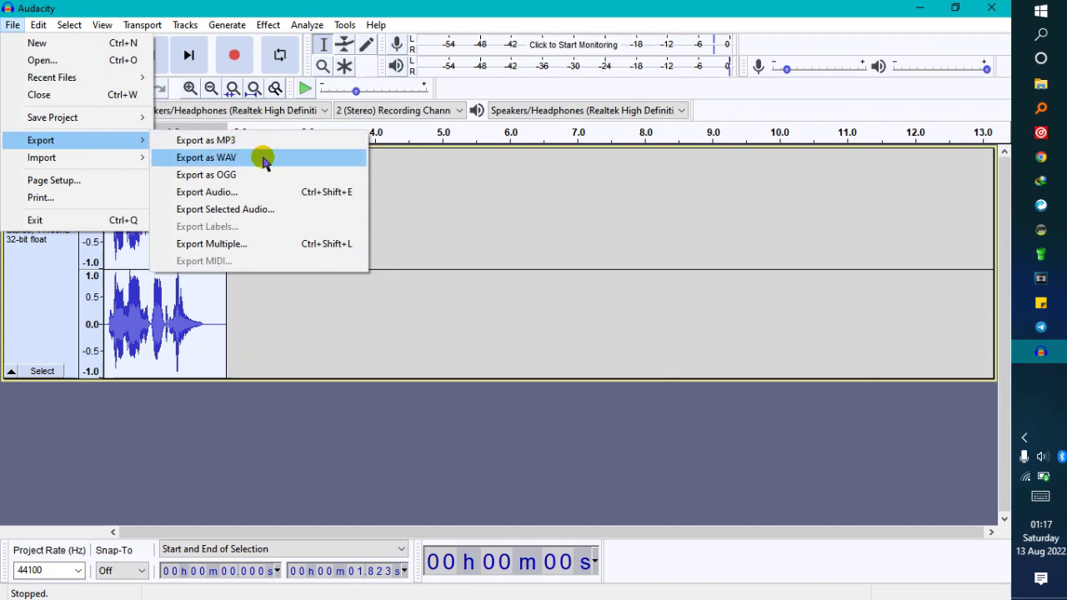
{"action": "left_click", "coordinate": [212, 159]}
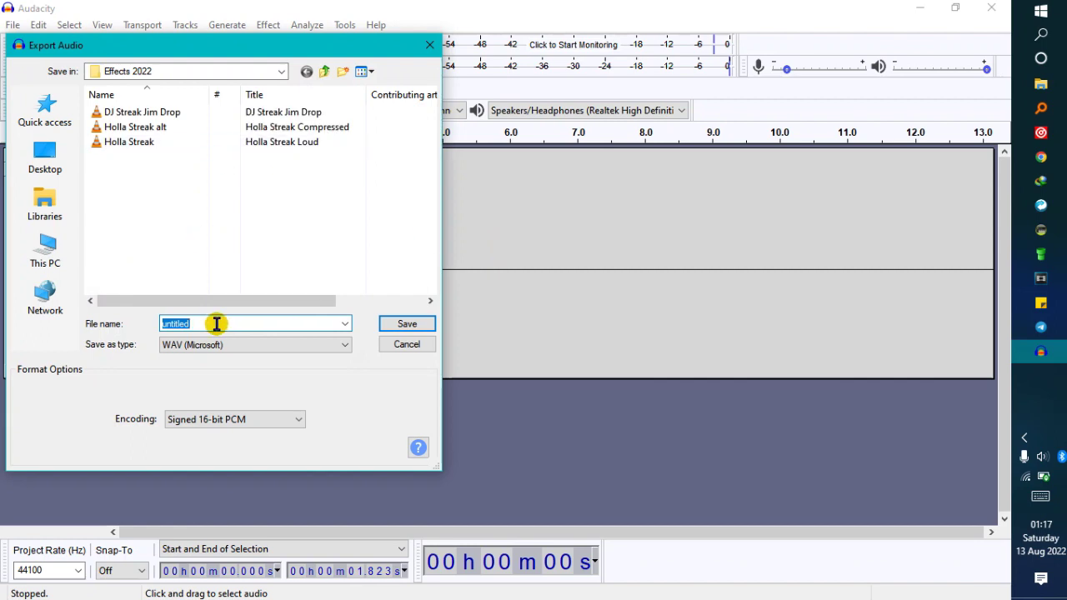
{"action": "type", "text": "Sample 1"}
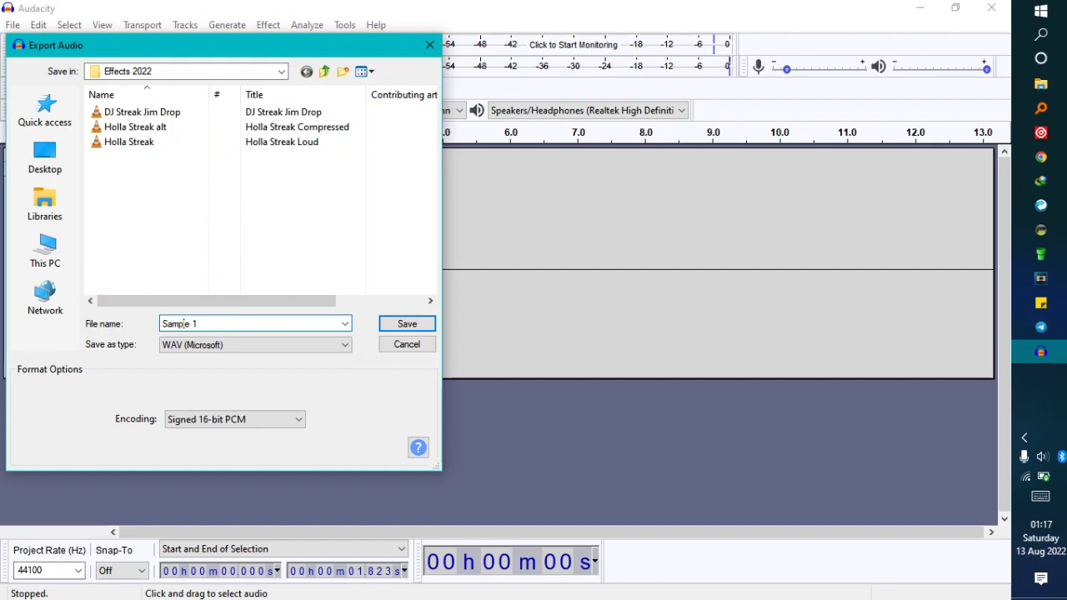
{"action": "left_click", "coordinate": [405, 324]}
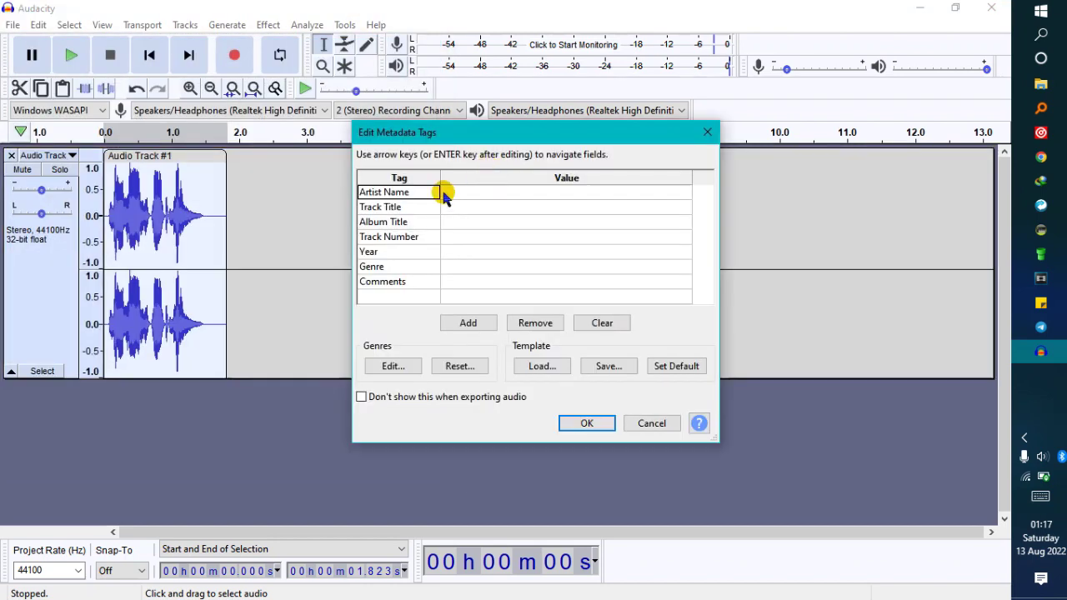
Set the Track Title metadata to 'Sample 1' and finish the export
{"action": "left_click", "coordinate": [482, 208]}
{"action": "type", "text": "Sample 1"}
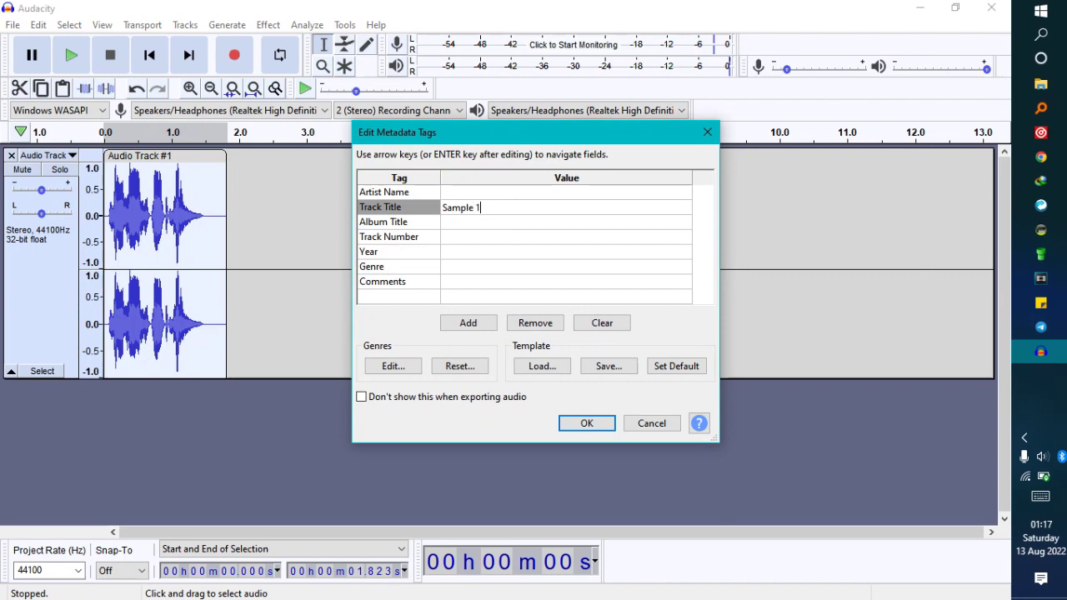
{"action": "left_click", "coordinate": [575, 425]}
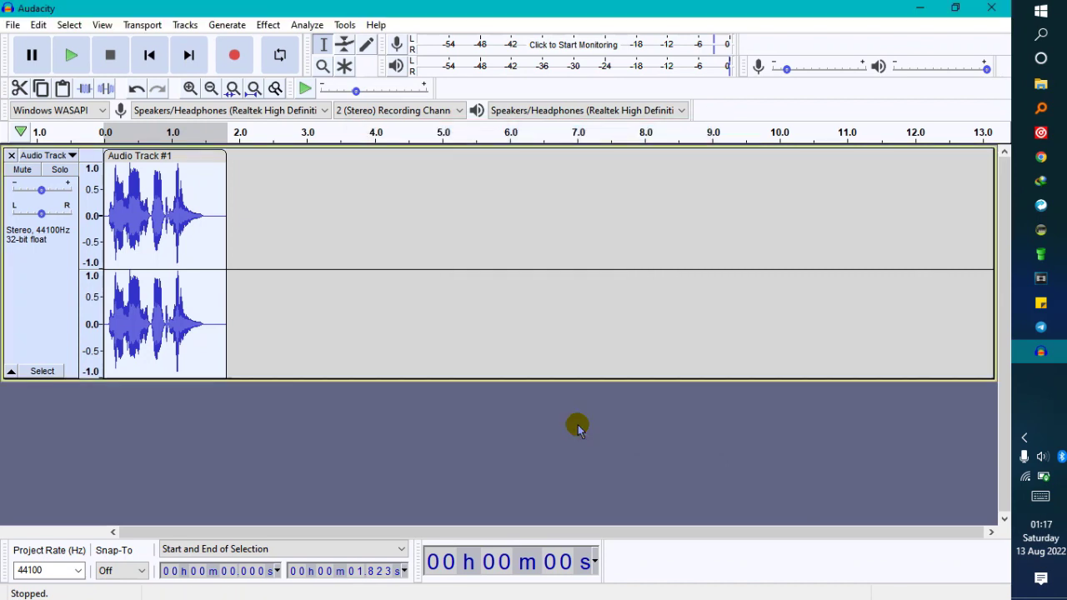
Minimize Audacity and Chrome, launch Everything, and filter results to Audio
{"action": "left_click", "coordinate": [918, 8]}
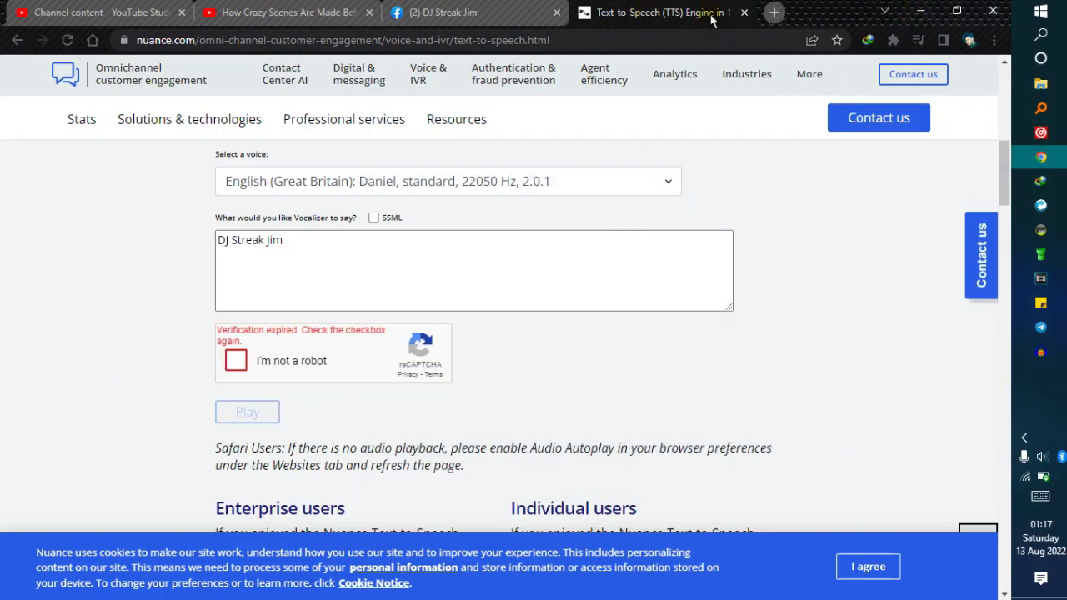
{"action": "left_click", "coordinate": [920, 12]}
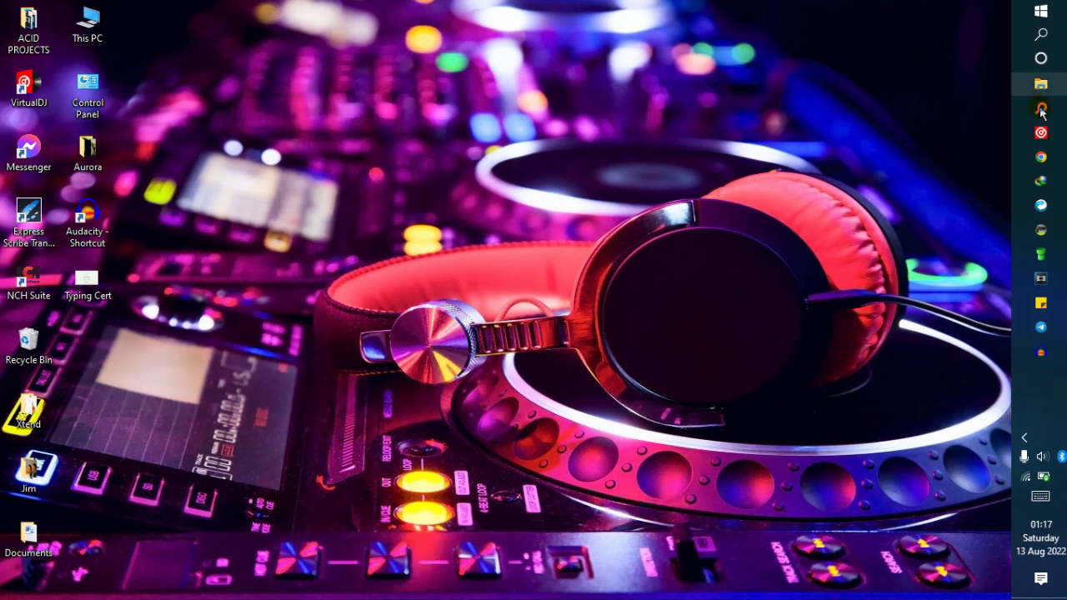
{"action": "left_click", "coordinate": [1040, 109]}
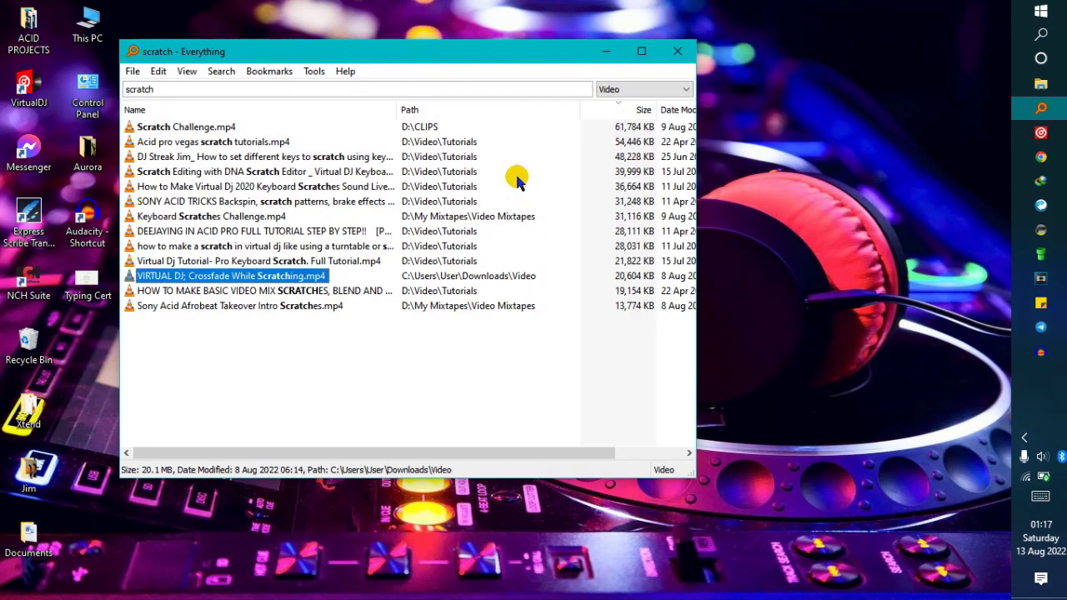
{"action": "left_click", "coordinate": [641, 90]}
{"action": "left_click", "coordinate": [617, 113]}
Search for 'sample 1' and open Sample 1.wav to play it in VLC
{"action": "left_click", "coordinate": [532, 88]}
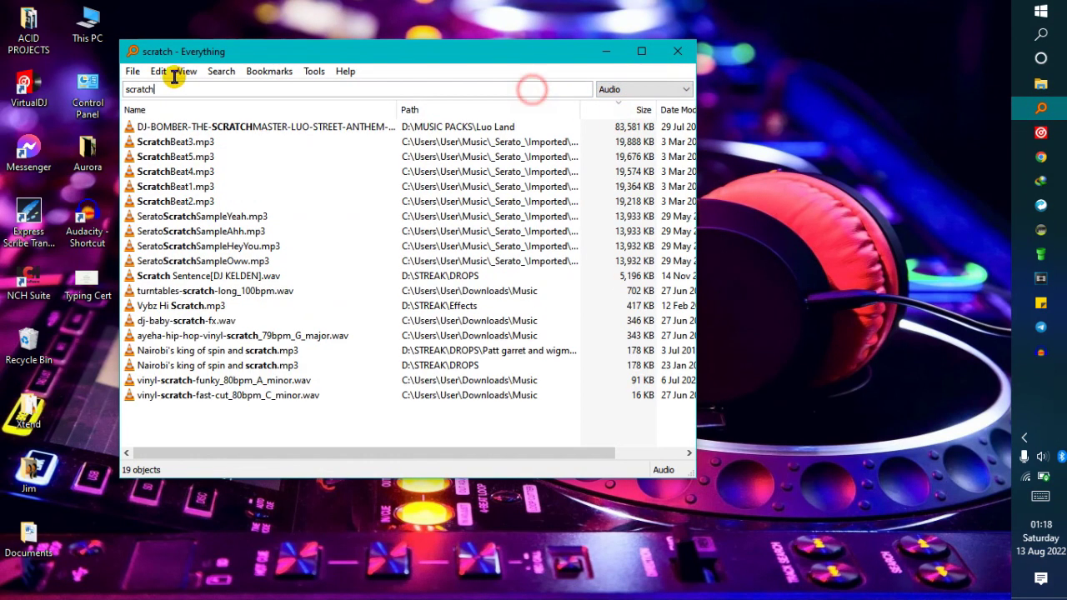
{"action": "key", "text": "ctrl+a"}
{"action": "type", "text": "samp"}
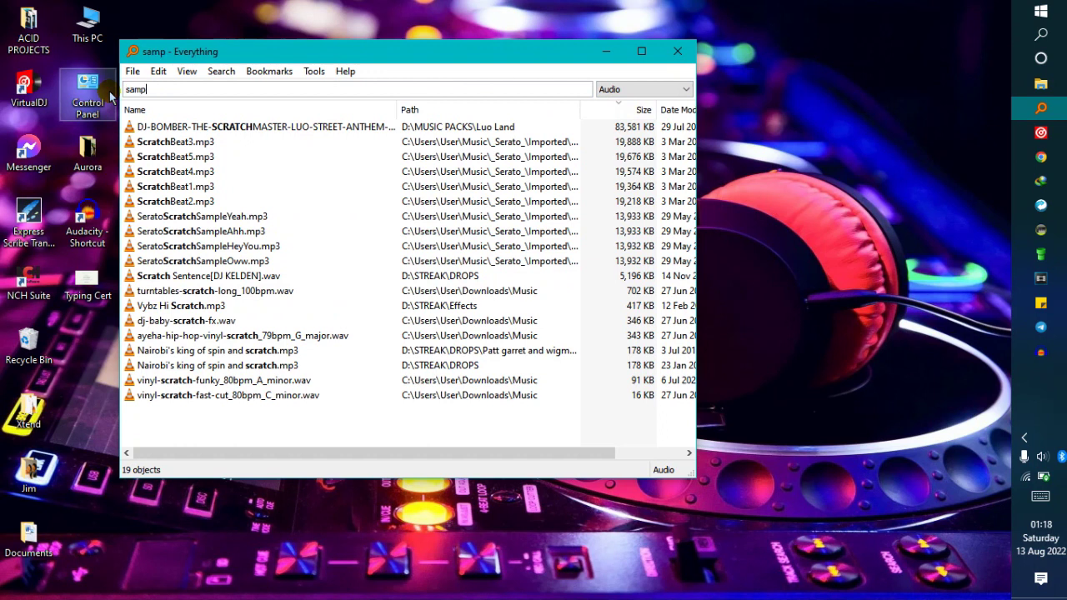
{"action": "type", "text": "le 1"}
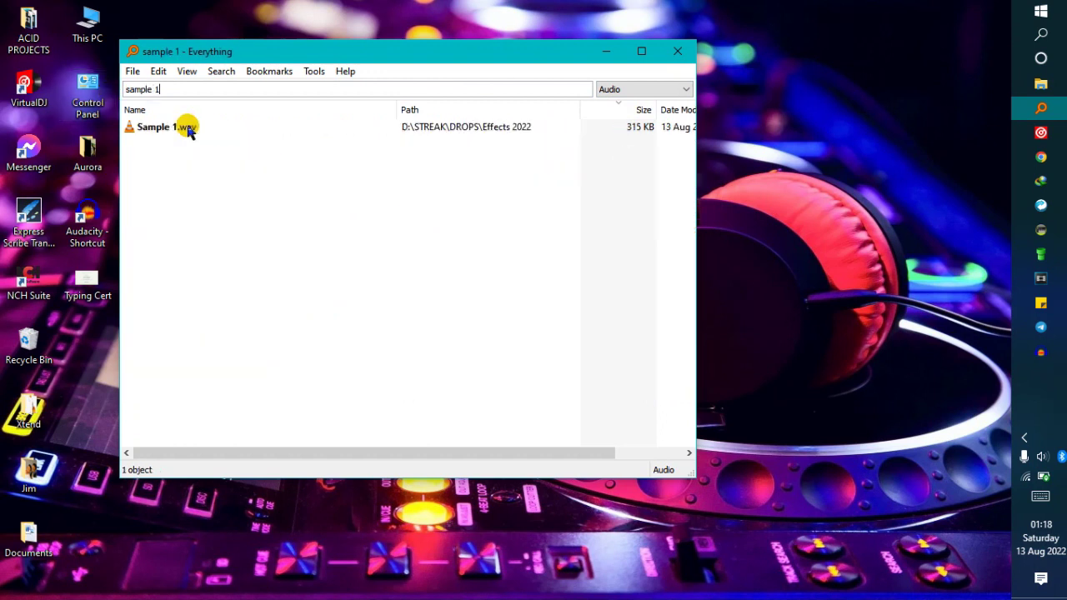
{"action": "left_click", "coordinate": [149, 126]}
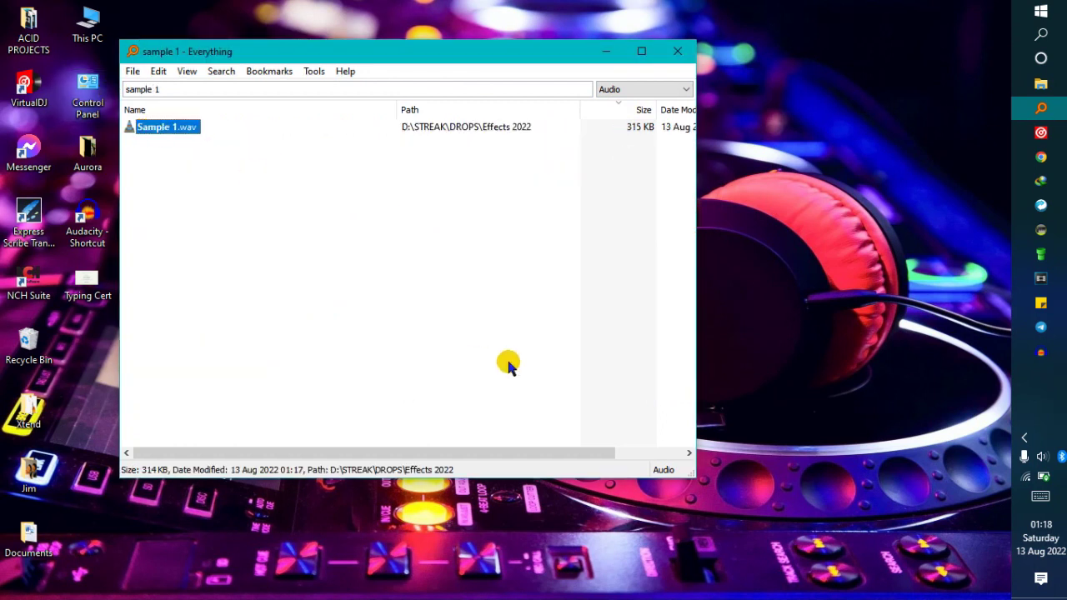
{"action": "key", "text": "Return"}
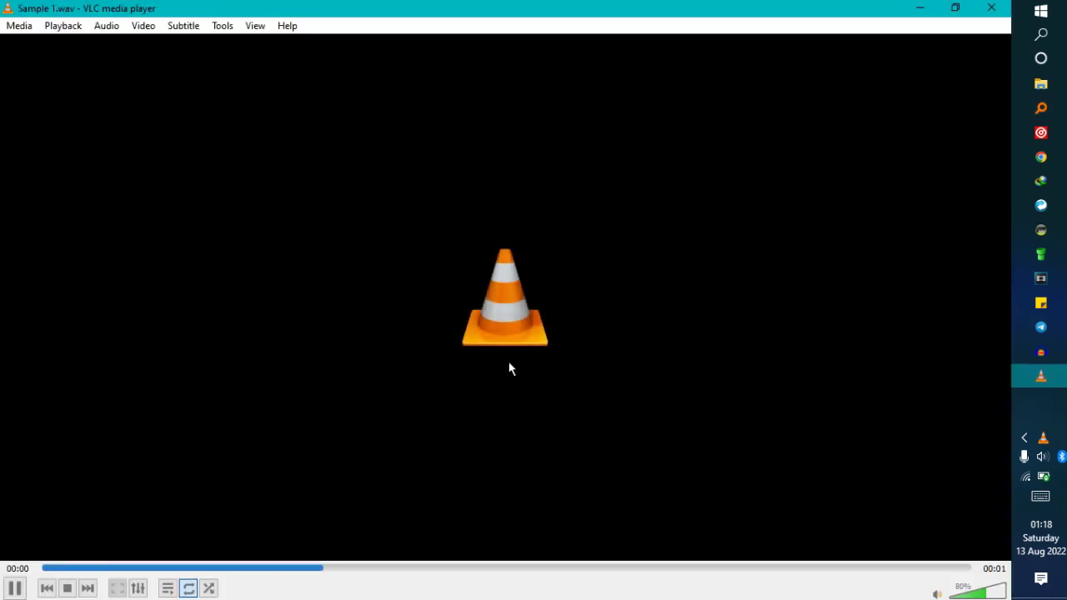
Close VLC media player once Sample 1.wav has finished playing
{"action": "left_click", "coordinate": [993, 8]}
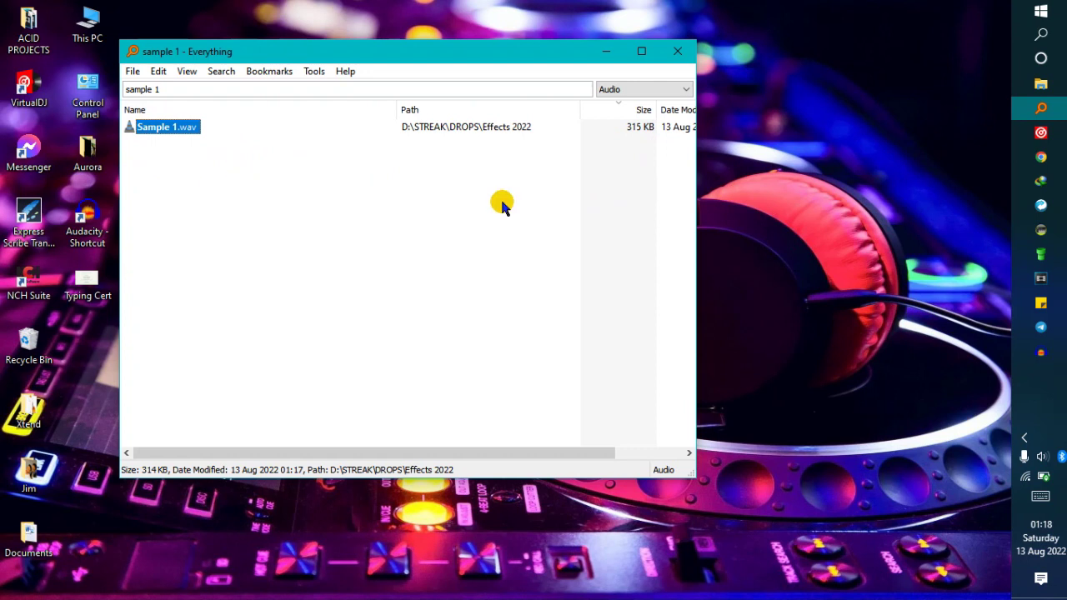
{"action": "left_click", "coordinate": [768, 114]}
{"action": "right_click", "coordinate": [768, 104]}
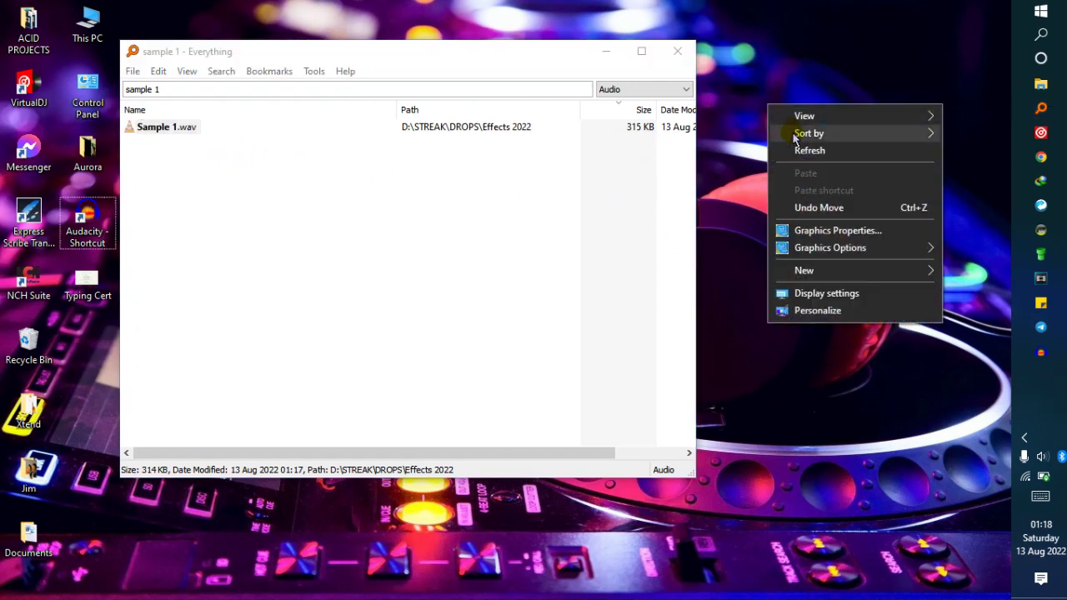
{"action": "left_click", "coordinate": [795, 149]}
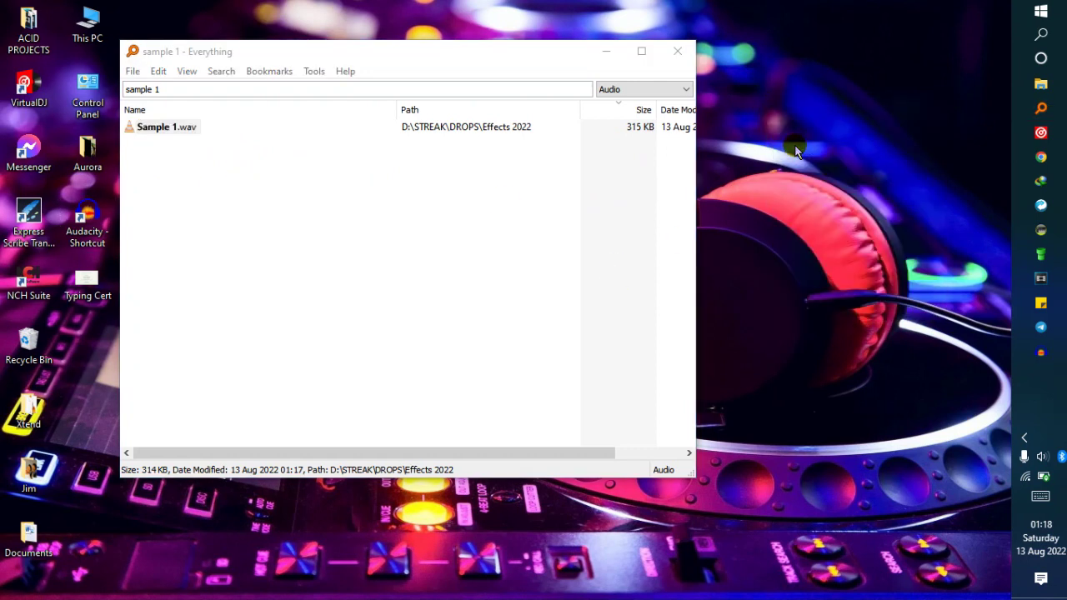